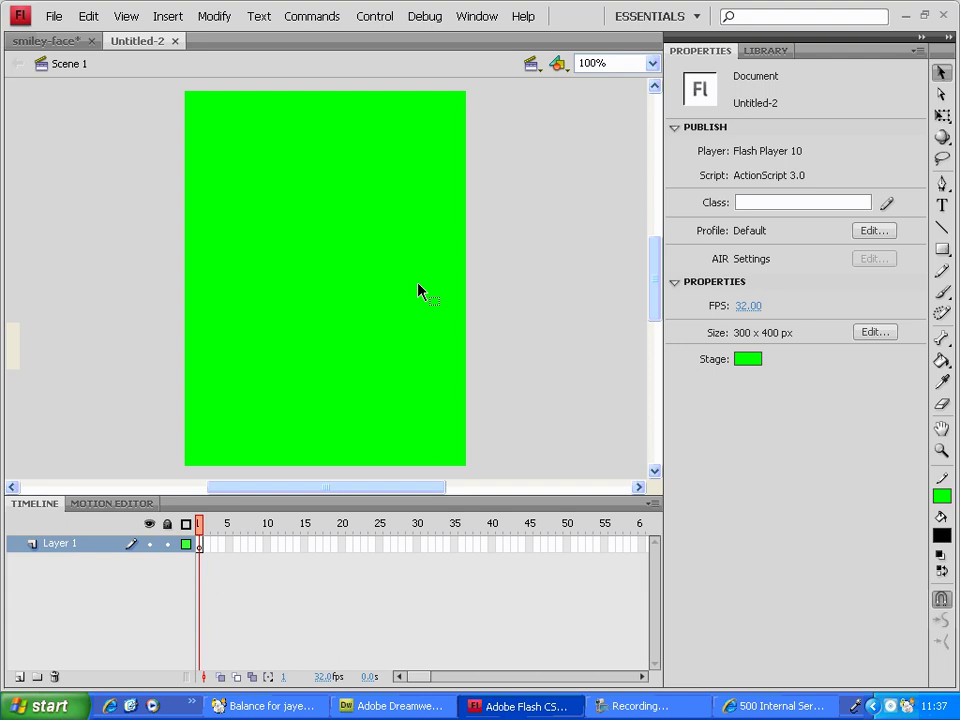
Set the stage background colour to white and the document width to 550 px
click(748, 358)
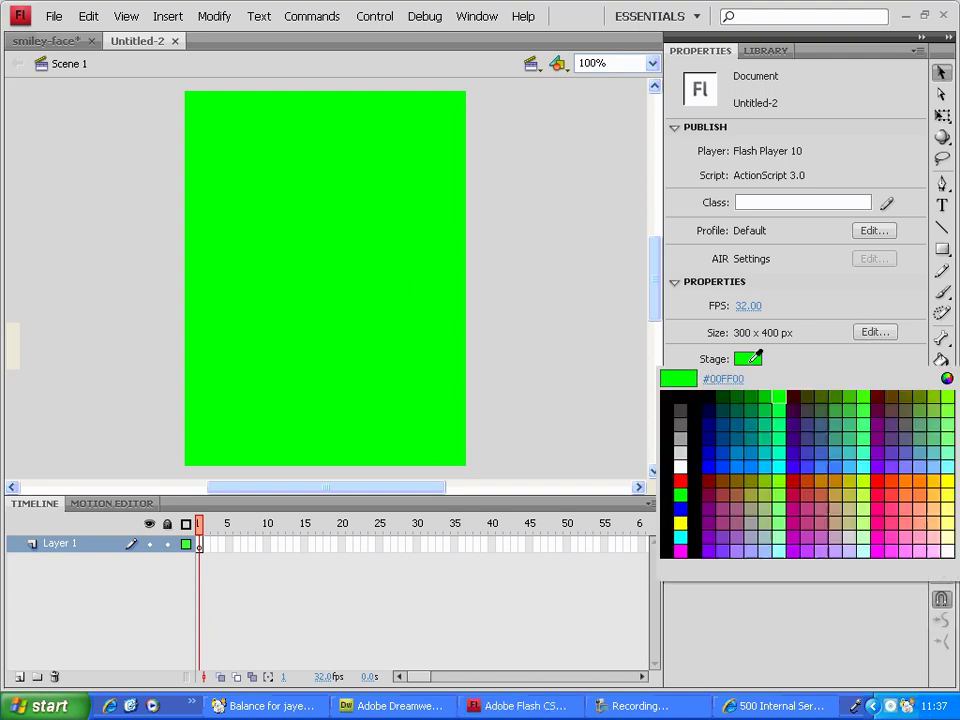
click(680, 466)
click(874, 332)
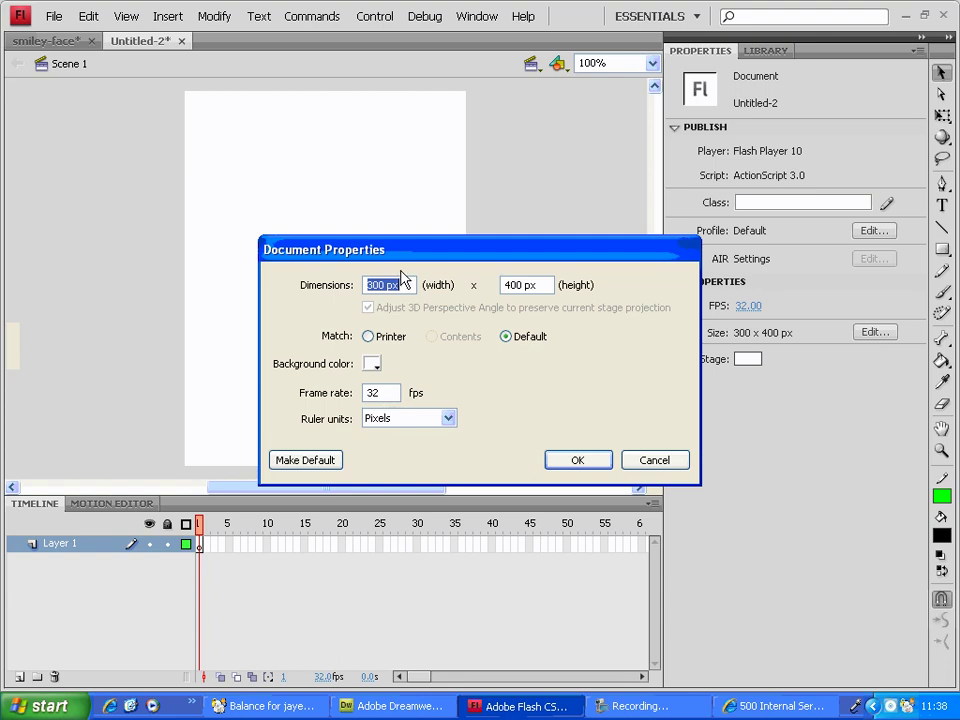
text(500)
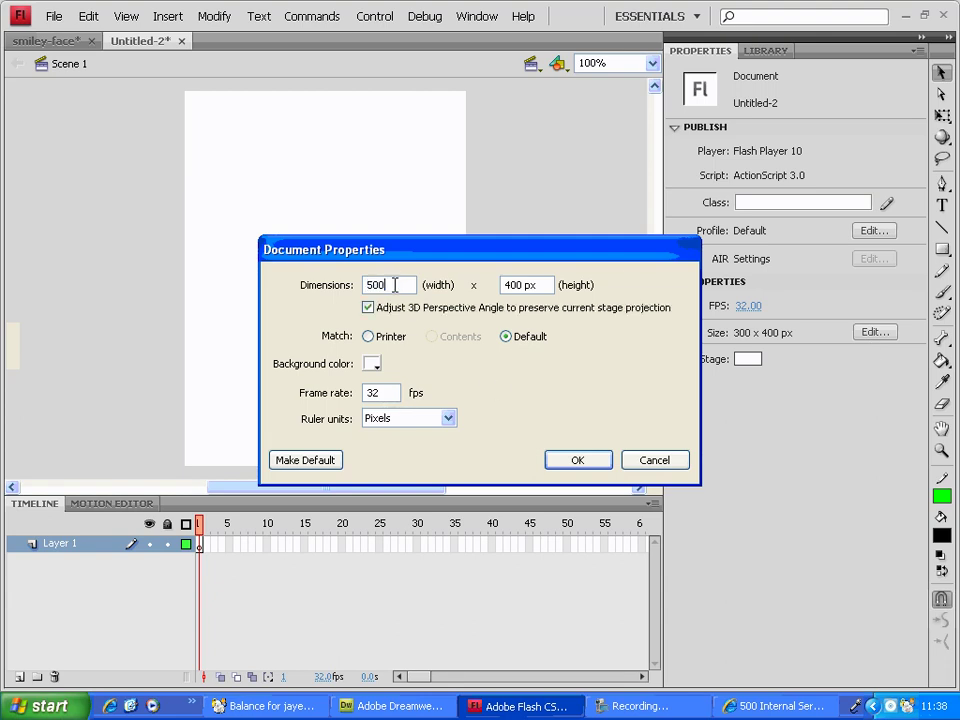
drag(395, 285, 166, 281)
text(550)
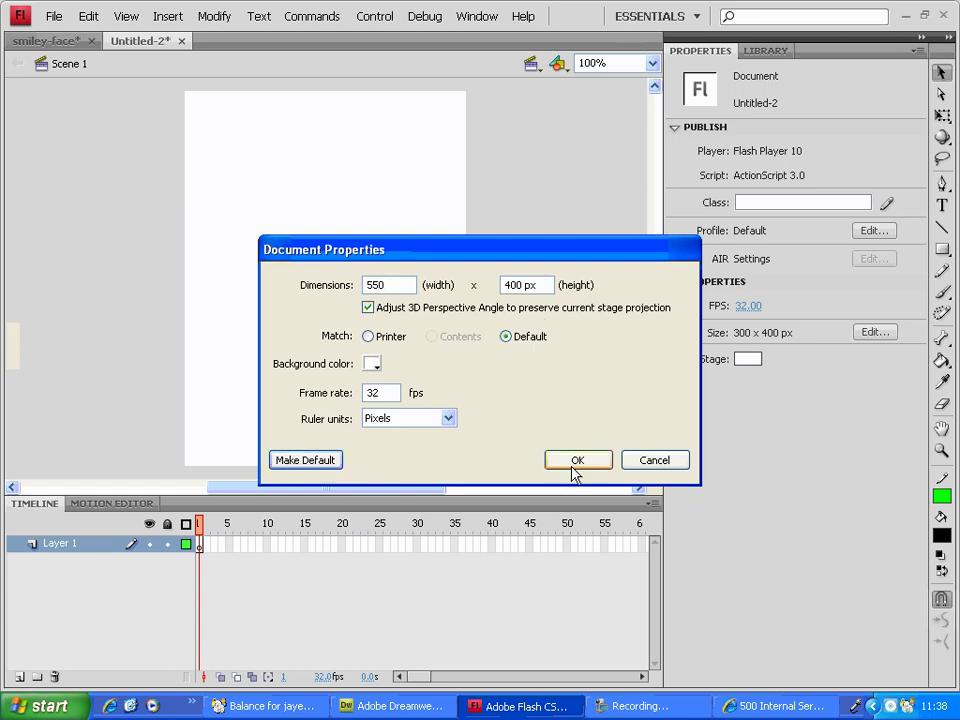
click(577, 460)
click(409, 497)
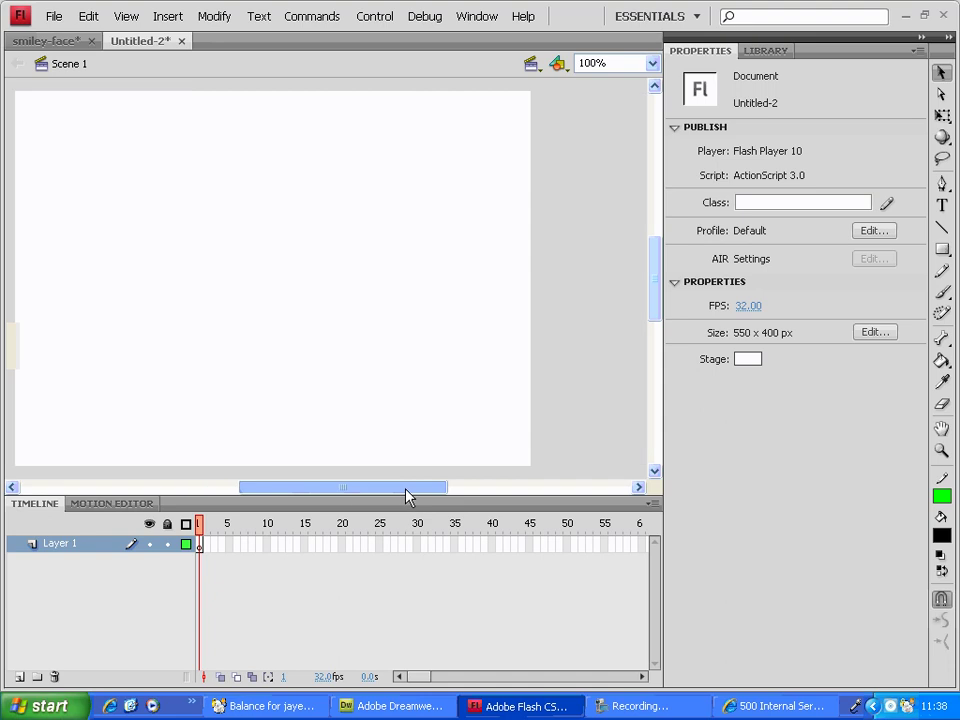
drag(409, 495, 388, 497)
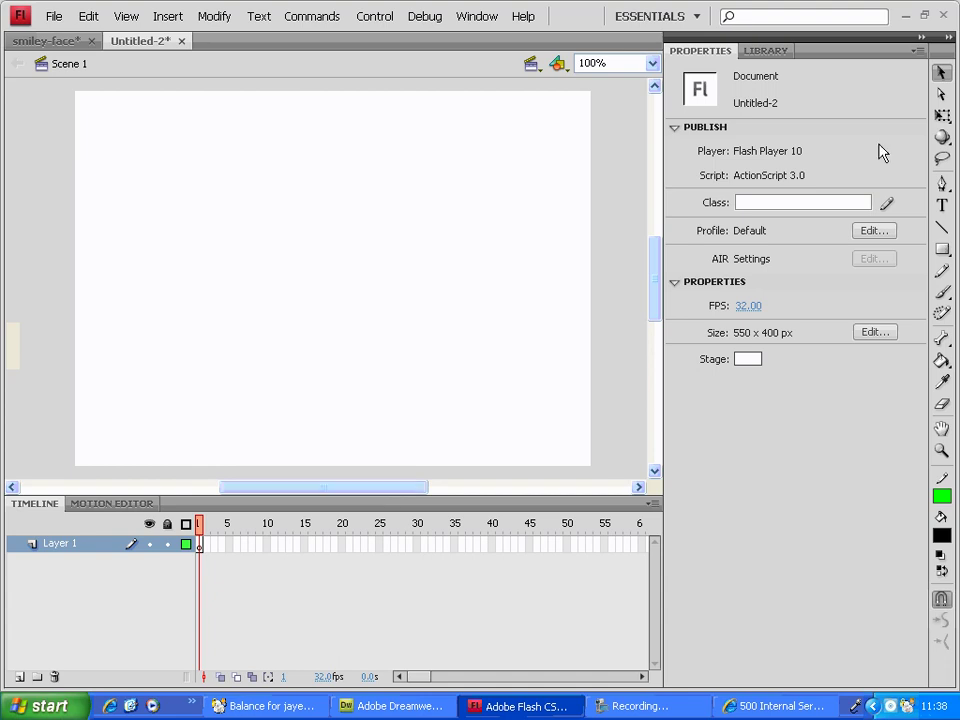
Add the static text "TWEEN" to the stage and move it near the centre, above the middle
click(942, 205)
click(197, 250)
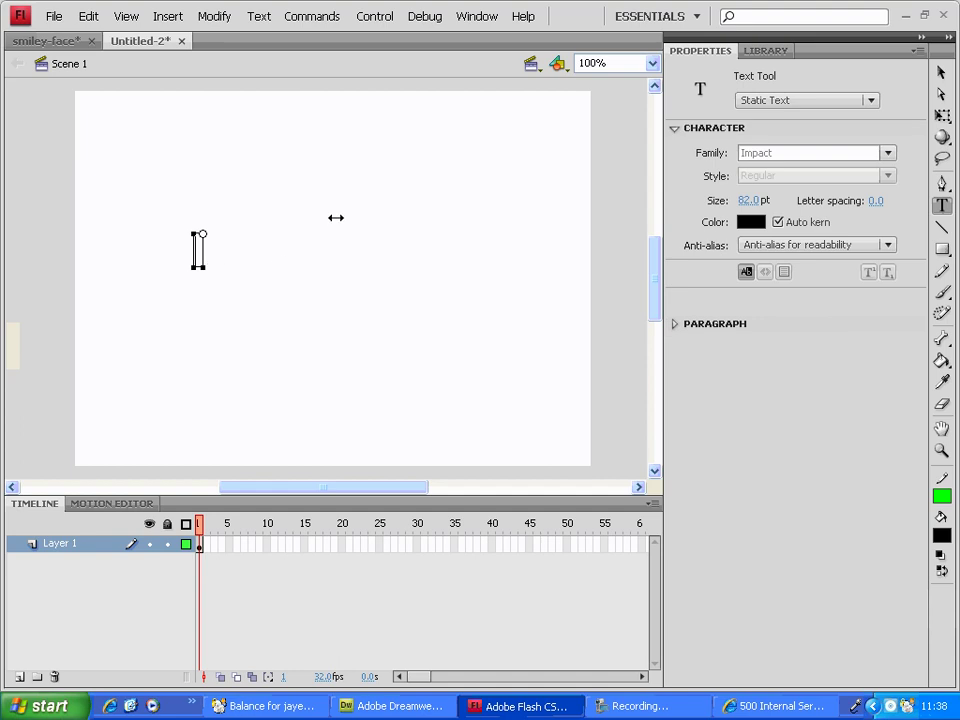
text(TWEEN)
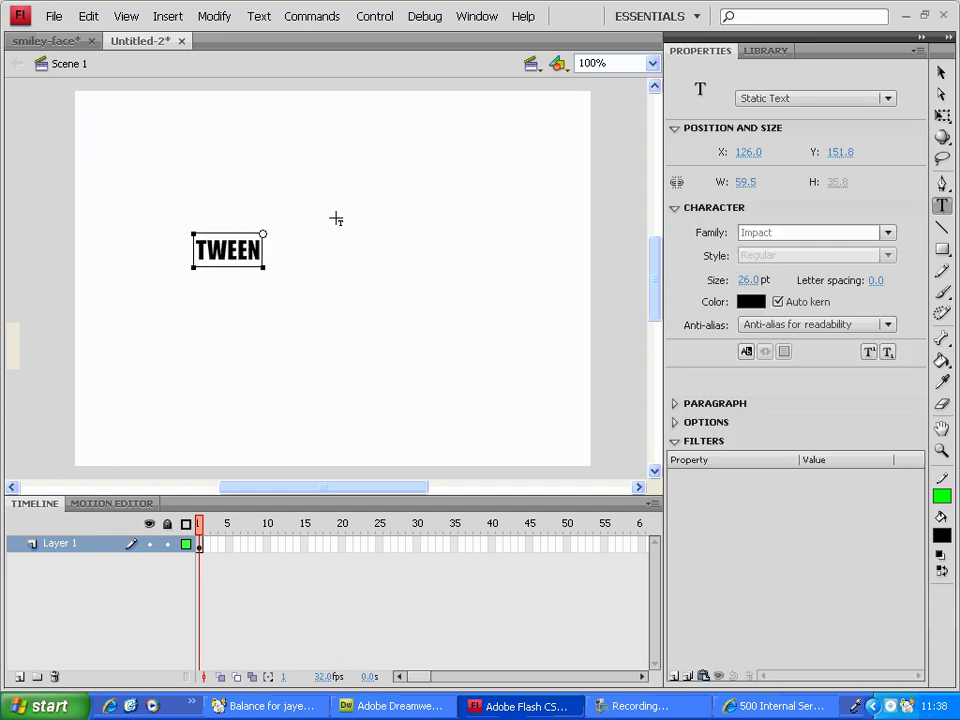
click(940, 75)
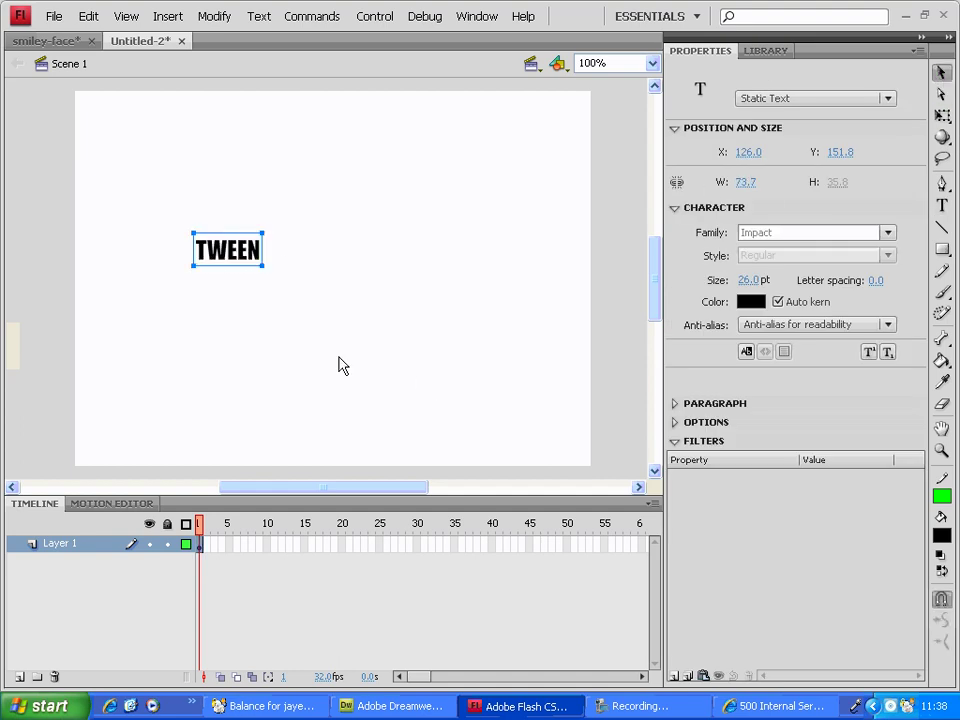
drag(246, 266, 334, 254)
click(375, 305)
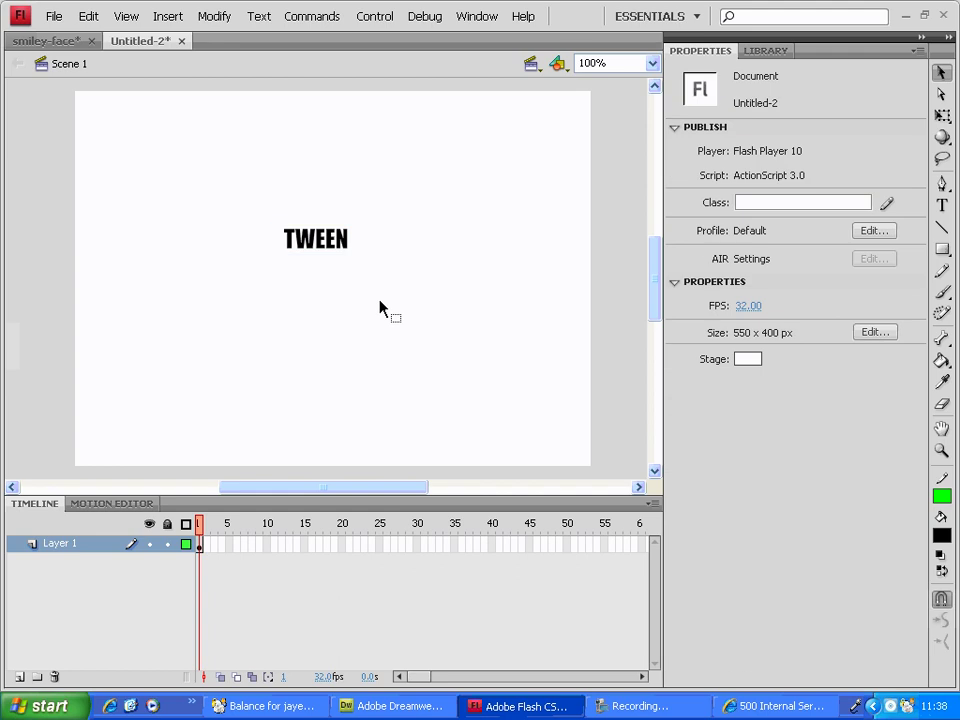
Annotate the TWEEN text with two handwritten branches reading "shape" and "motion", then underline and circle "motion"
key(y)
mouse_move(357, 265)
mouse_down()
mouse_move(461, 339)
mouse_move(504, 317)
mouse_move(527, 340)
mouse_move(556, 338)
mouse_move(576, 321)
mouse_move(612, 340)
mouse_move(615, 358)
mouse_up()
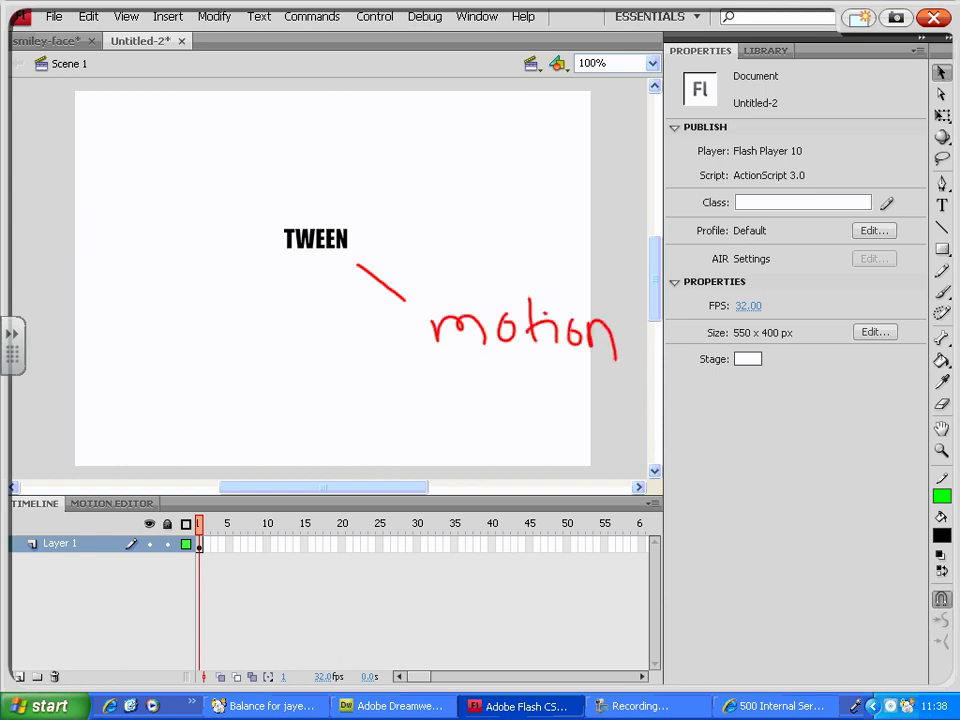
drag(307, 268, 257, 300)
mouse_move(212, 330)
mouse_down()
mouse_move(183, 352)
mouse_move(192, 388)
mouse_up()
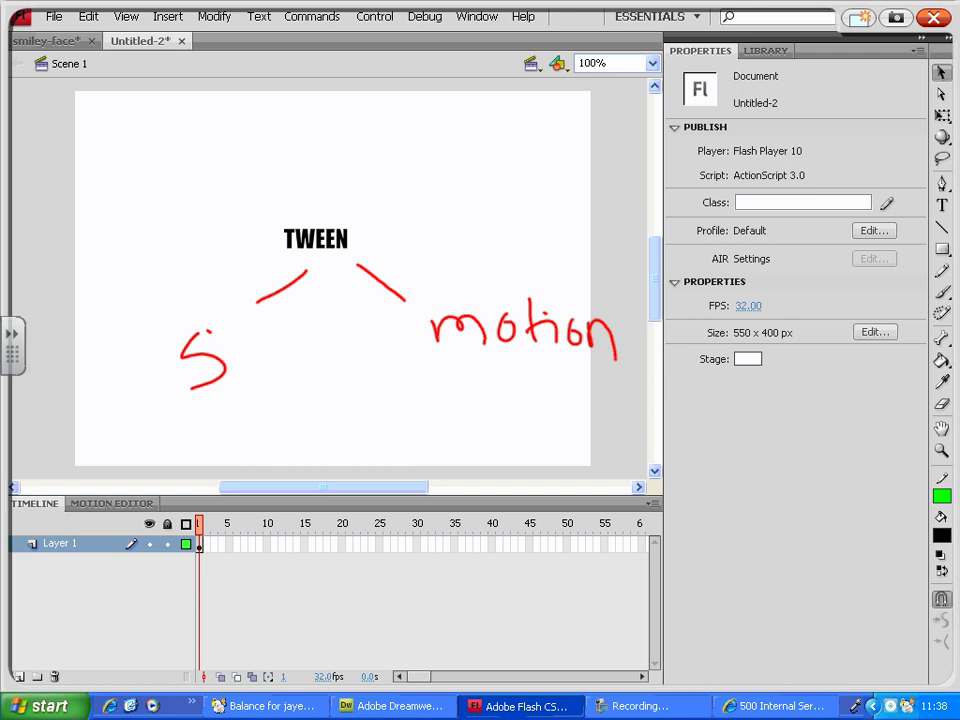
mouse_move(222, 308)
mouse_down()
mouse_move(258, 370)
mouse_move(283, 350)
mouse_move(290, 372)
mouse_up()
mouse_move(296, 345)
mouse_down()
mouse_move(296, 402)
mouse_move(310, 343)
mouse_move(299, 368)
mouse_move(336, 352)
mouse_up()
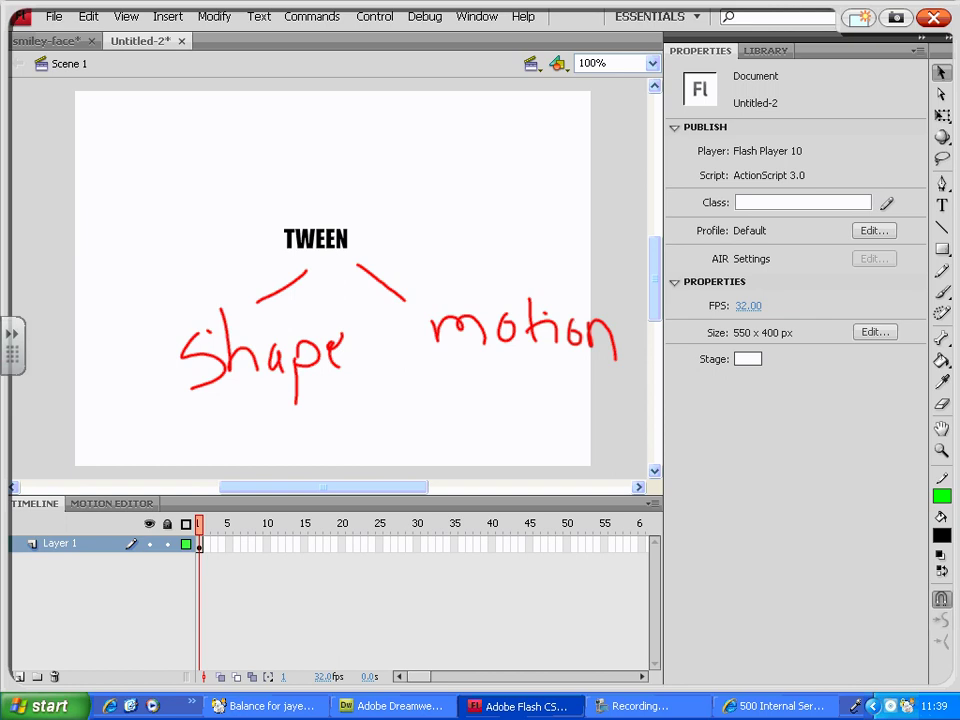
drag(447, 370, 620, 380)
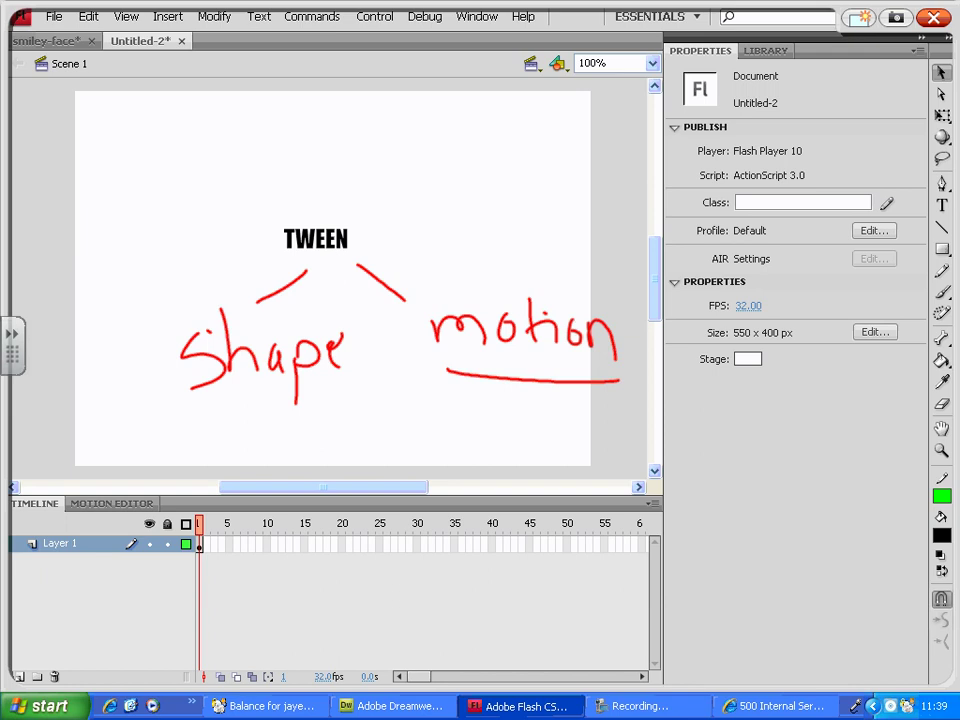
mouse_move(612, 382)
mouse_down()
mouse_move(436, 345)
mouse_move(565, 388)
mouse_move(620, 378)
mouse_up()
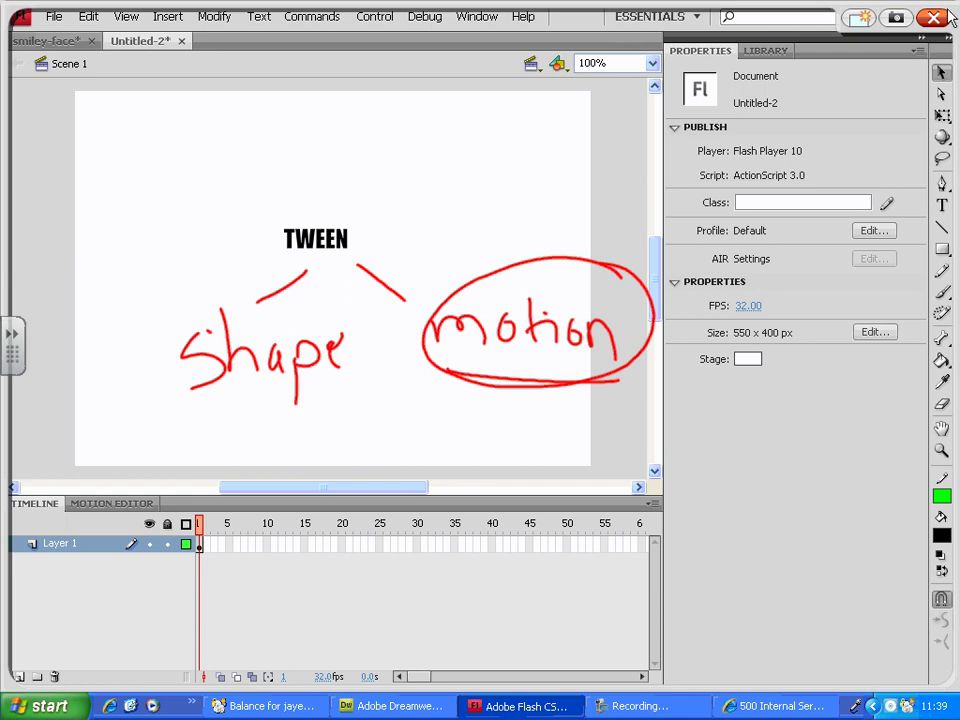
Delete the TWEEN text from the stage
click(347, 355)
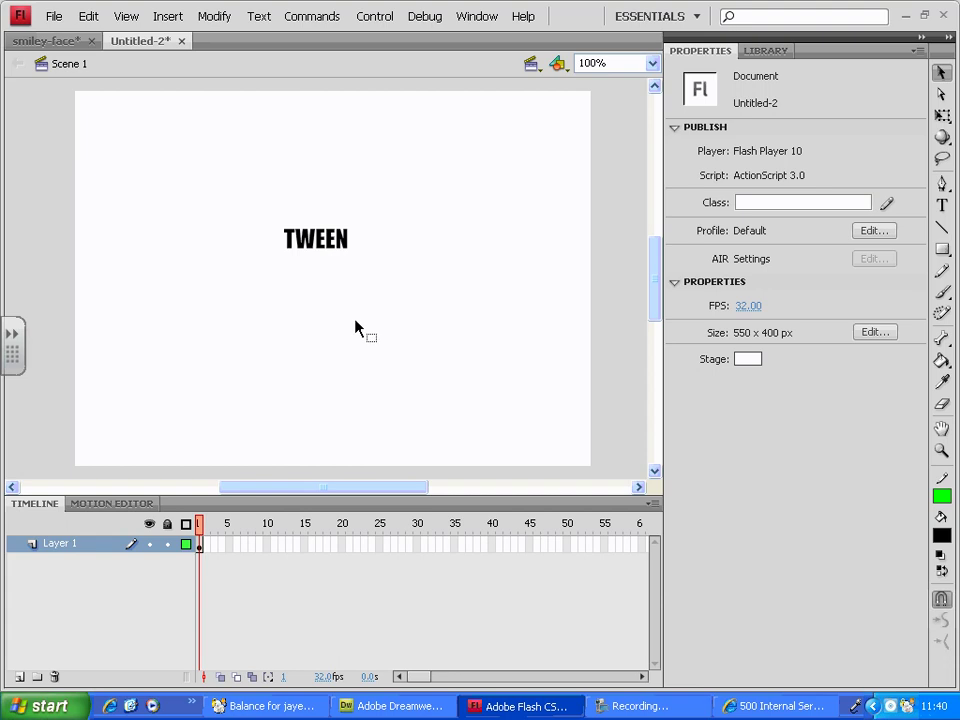
click(340, 250)
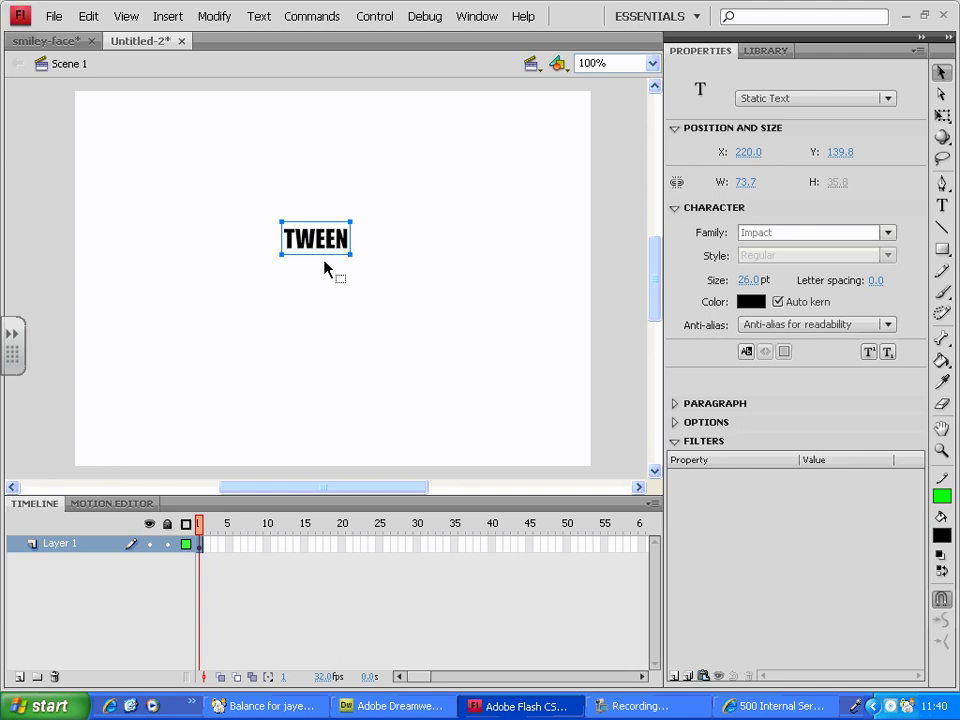
key(Delete)
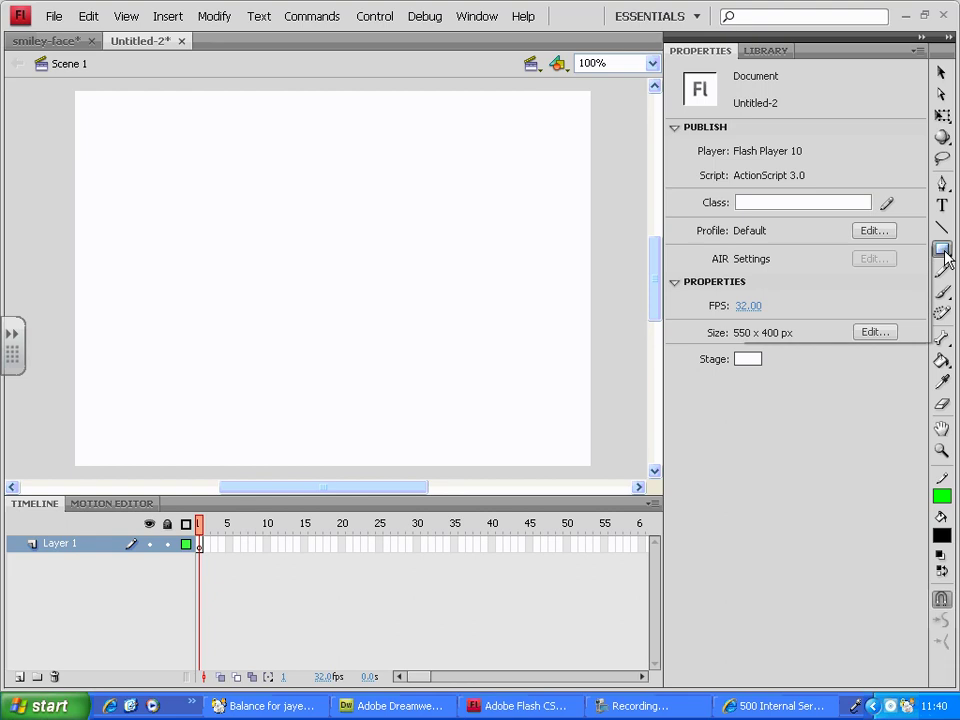
Draw a circle about 64 px wide near the stage's upper middle, with a black stroke and the blue-to-gold gradient fill
click(942, 250)
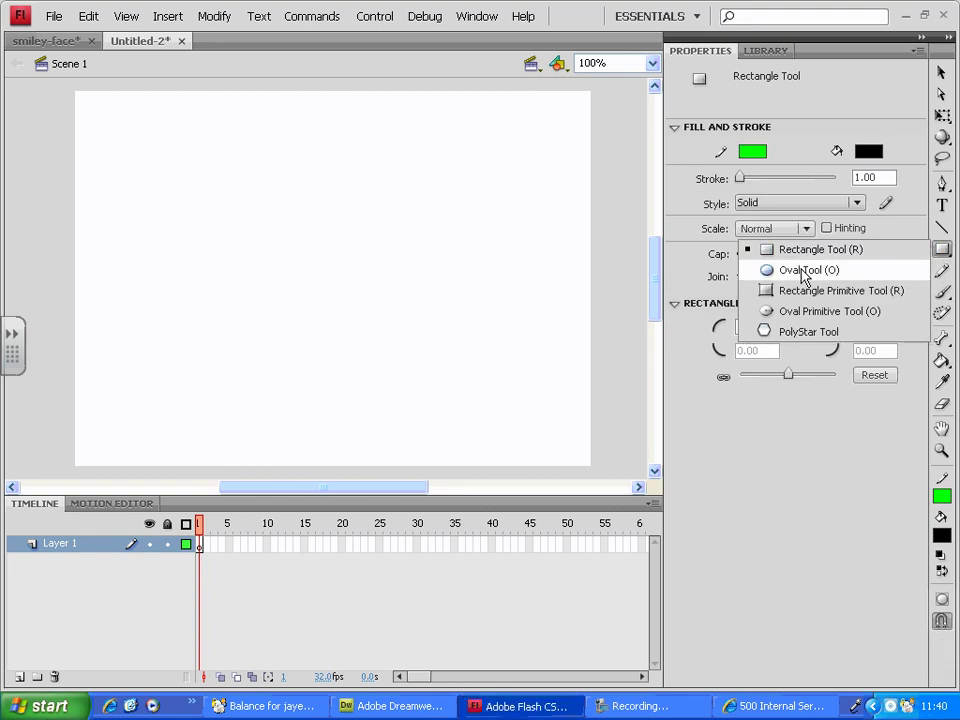
click(805, 272)
click(758, 153)
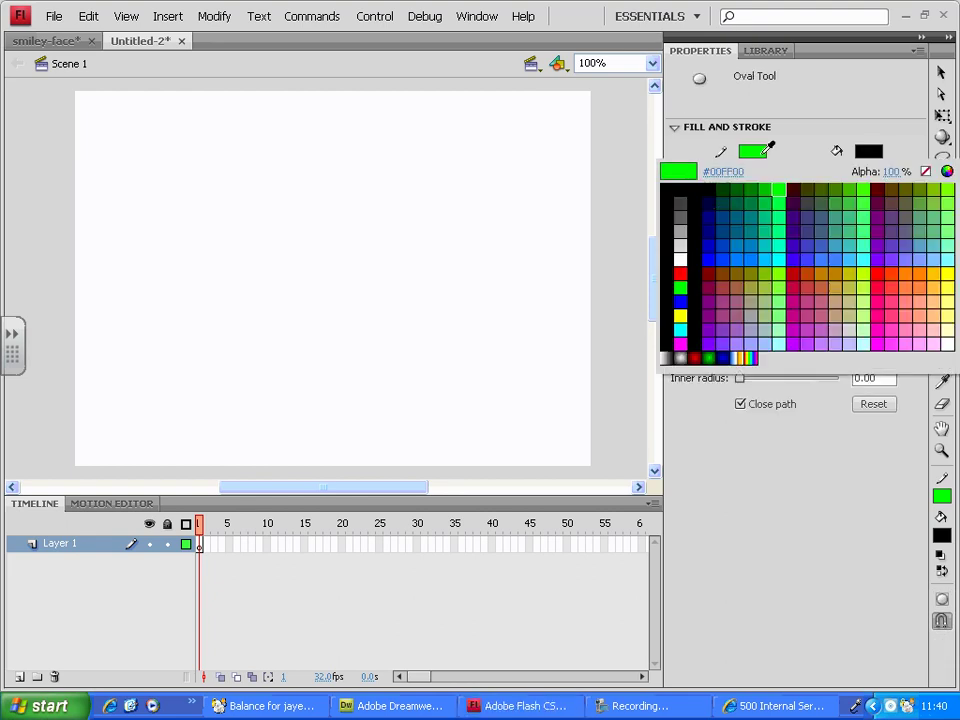
click(672, 199)
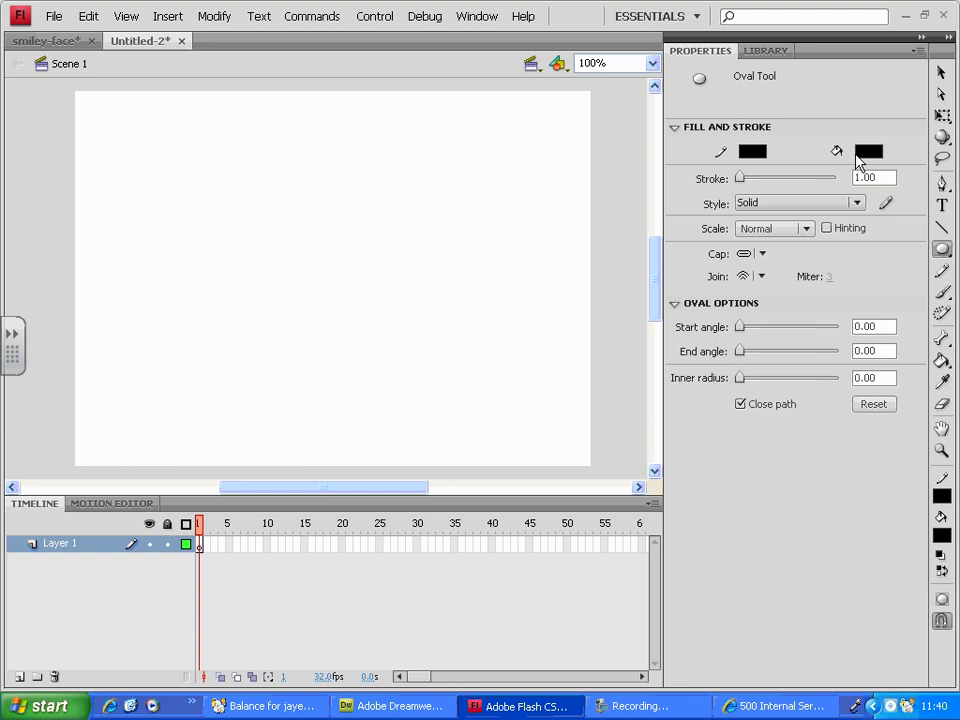
click(868, 152)
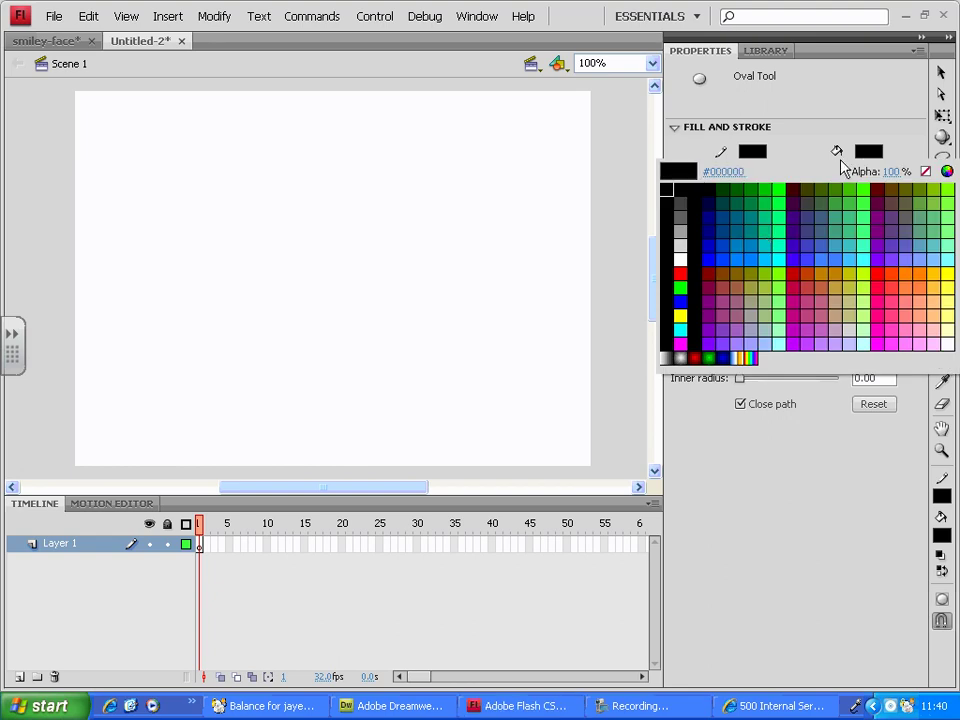
click(750, 359)
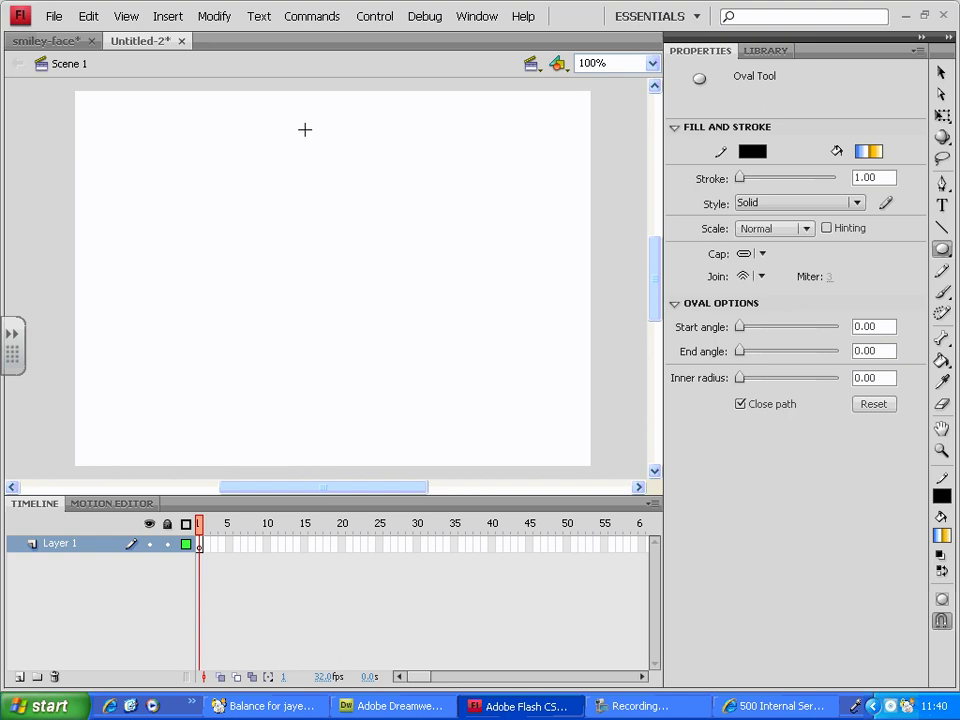
drag(291, 117, 350, 179)
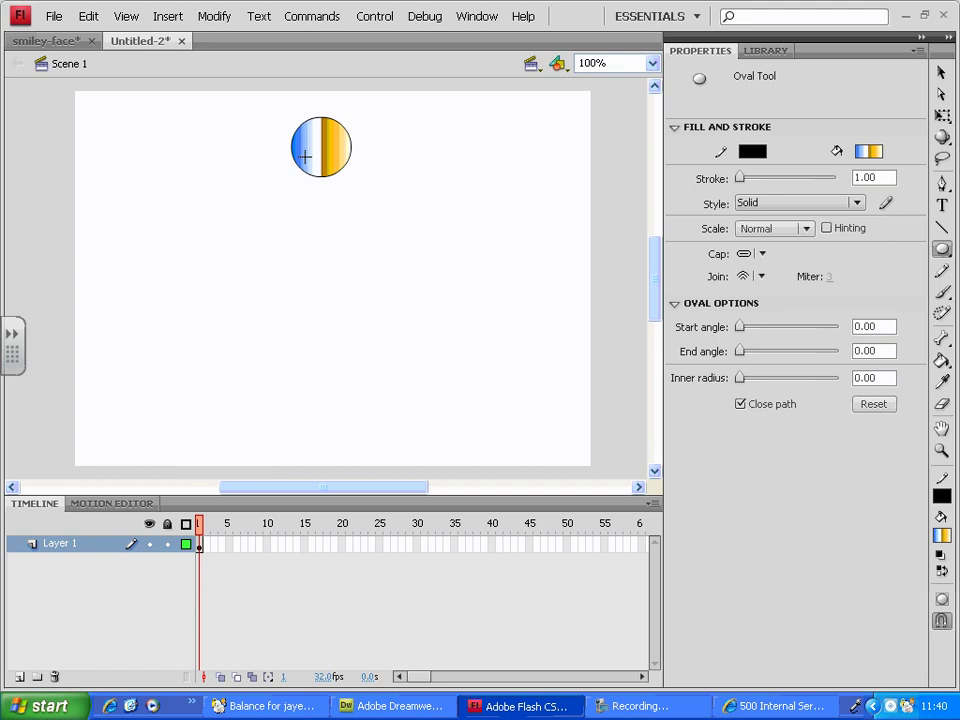
Create a motion tween for the whole circle, including its outline, accepting its conversion to a symbol
click(941, 76)
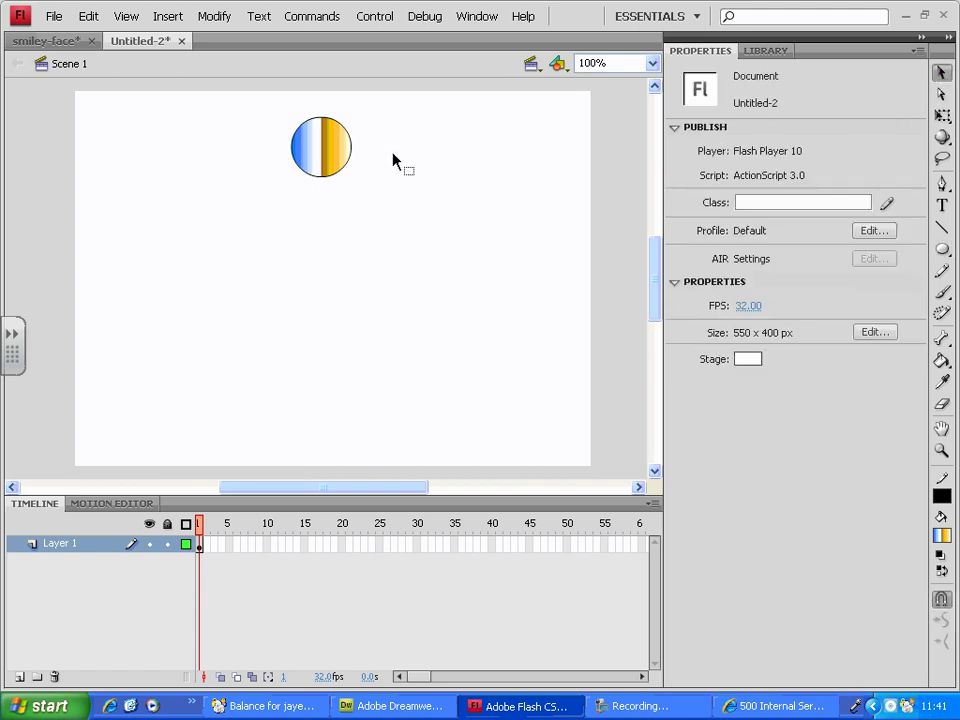
drag(373, 198, 281, 111)
mouse_move(292, 199)
mouse_down()
mouse_move(340, 148)
mouse_move(373, 87)
mouse_move(321, 139)
mouse_move(292, 217)
mouse_up()
click(292, 219)
double_click(332, 158)
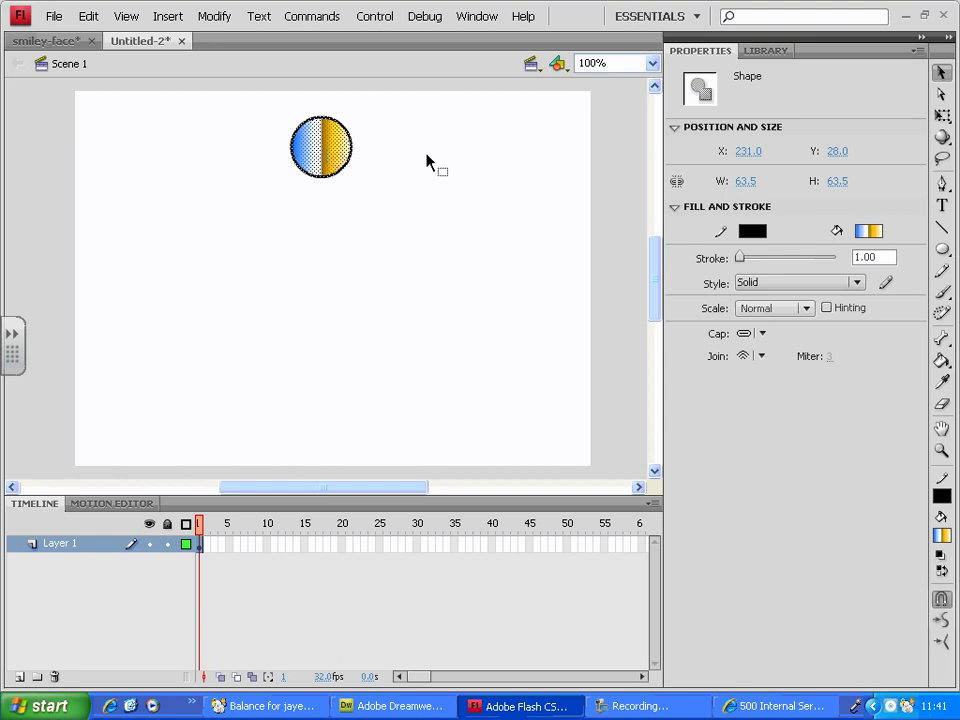
drag(371, 112, 280, 187)
right_click(324, 151)
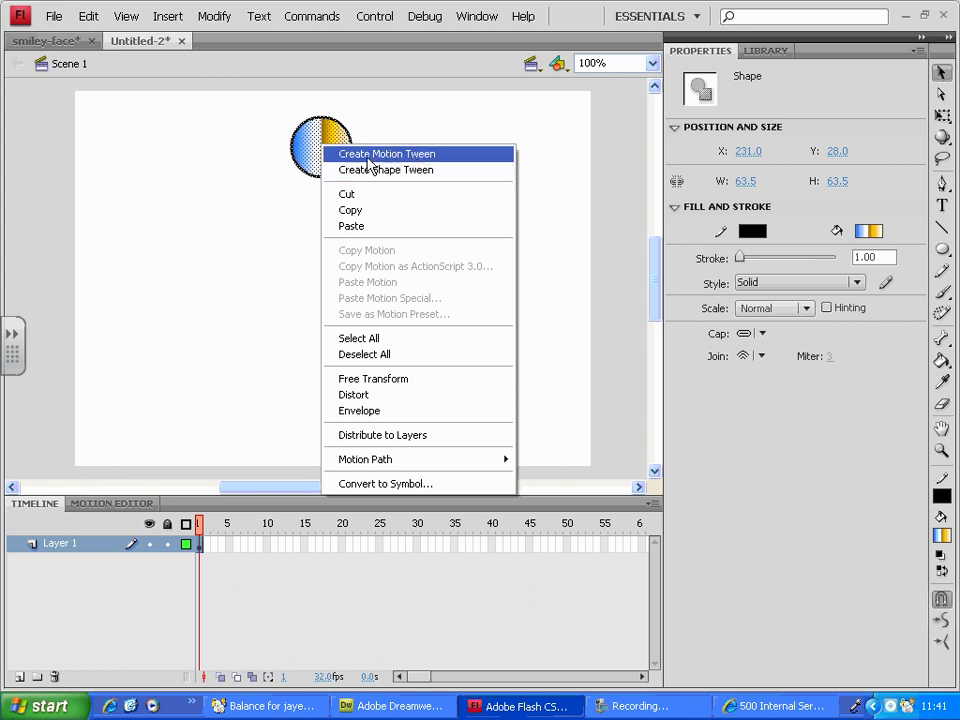
click(401, 160)
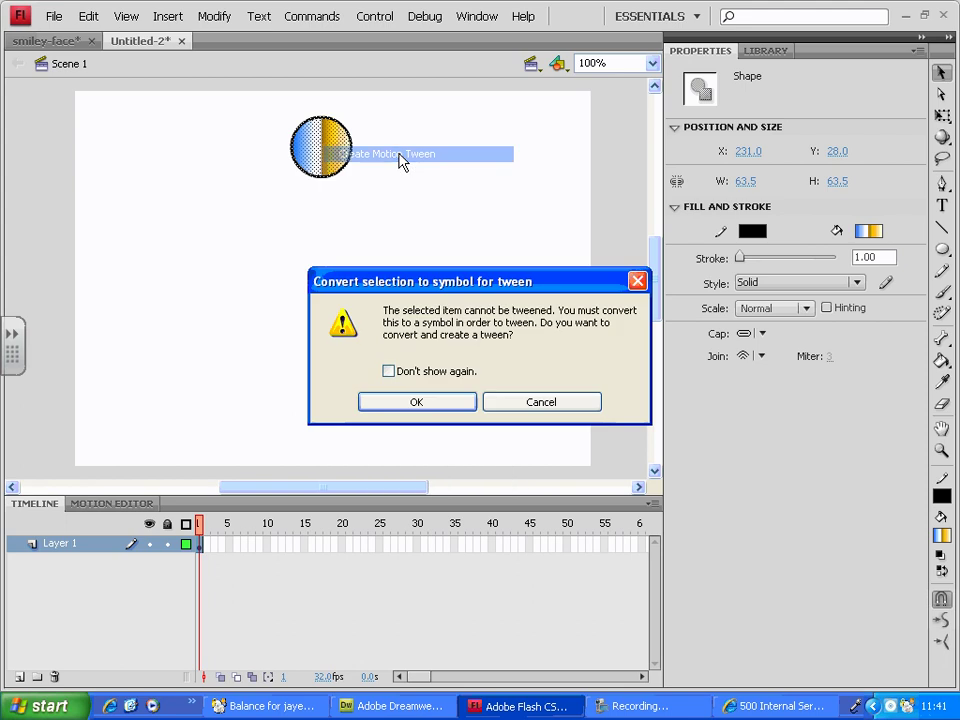
drag(455, 292, 369, 261)
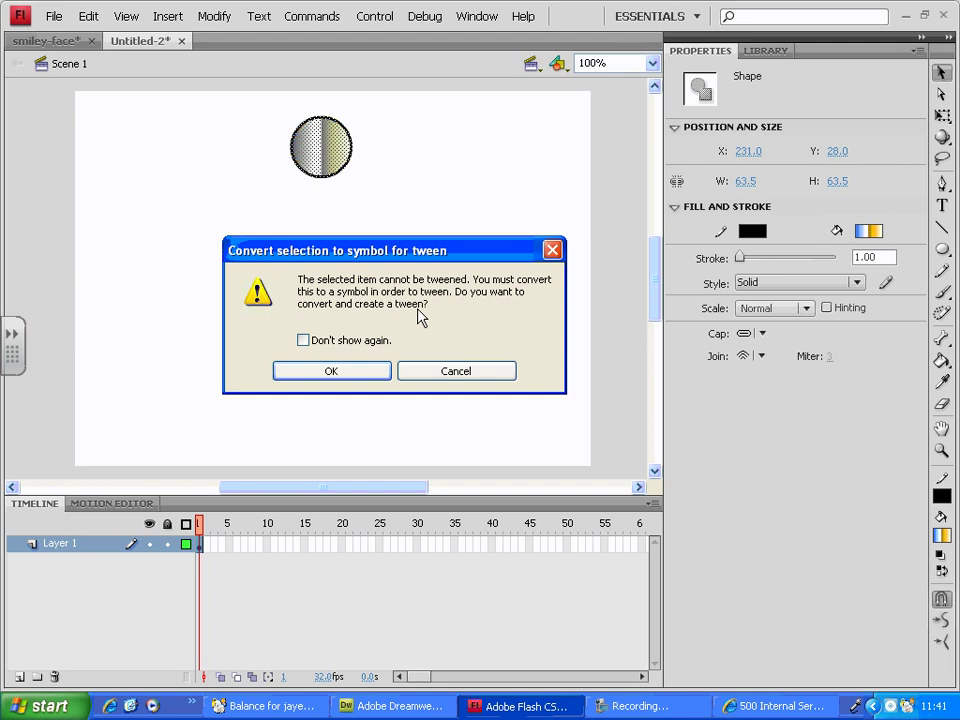
click(334, 376)
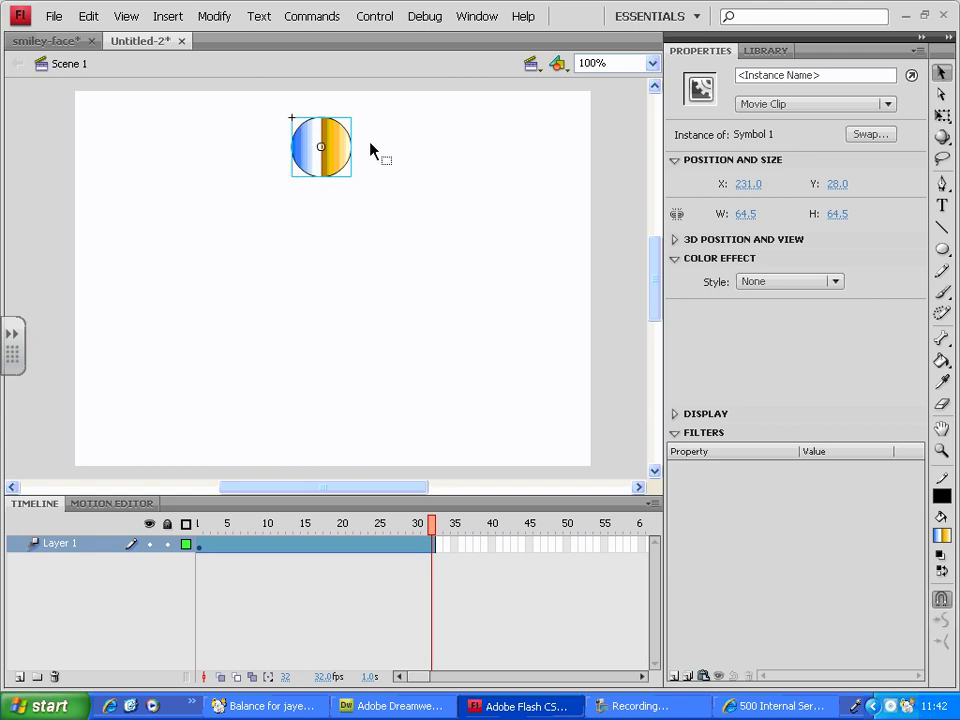
Enlarge the timeline area to examine the tween span on Layer 1, play the animation, and restore the timeline's height
drag(334, 497, 345, 270)
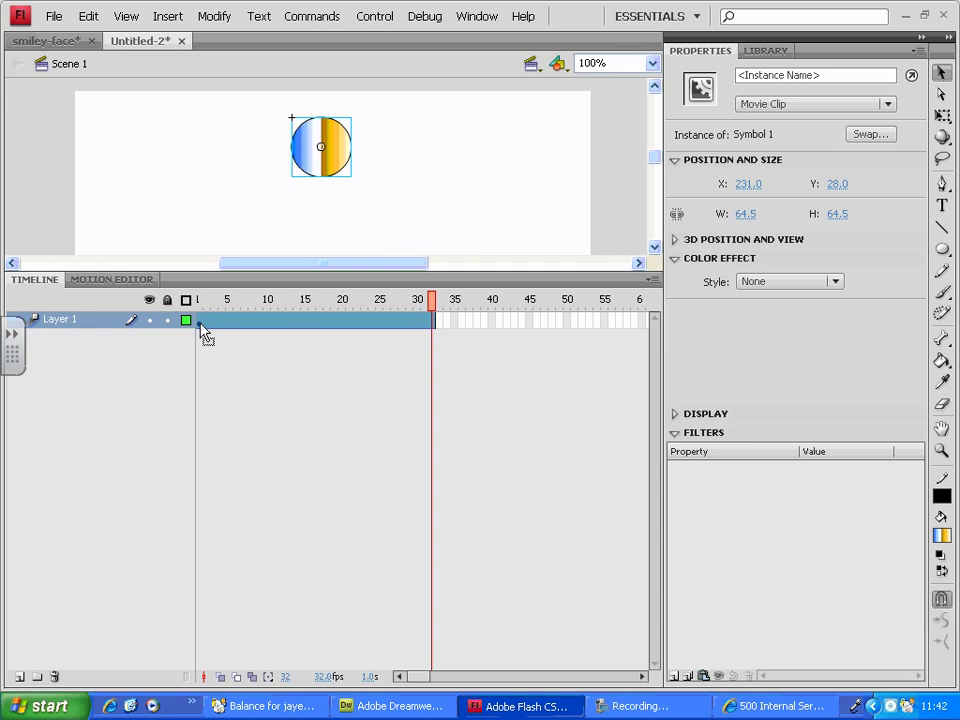
mouse_move(422, 302)
mouse_down()
mouse_move(401, 302)
mouse_move(437, 302)
mouse_up()
click(437, 317)
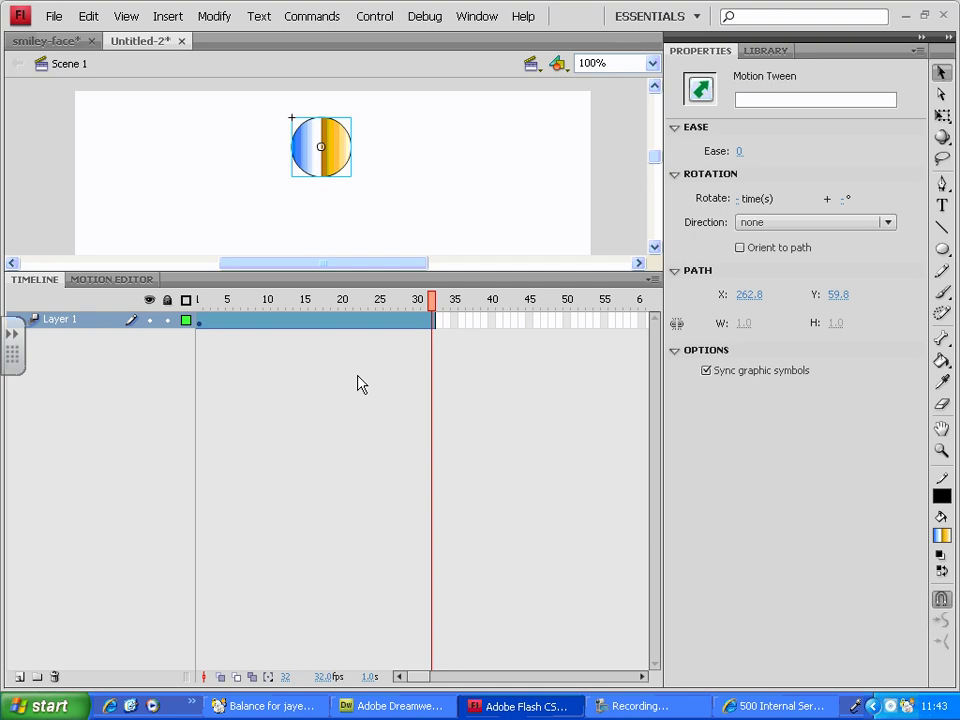
click(375, 17)
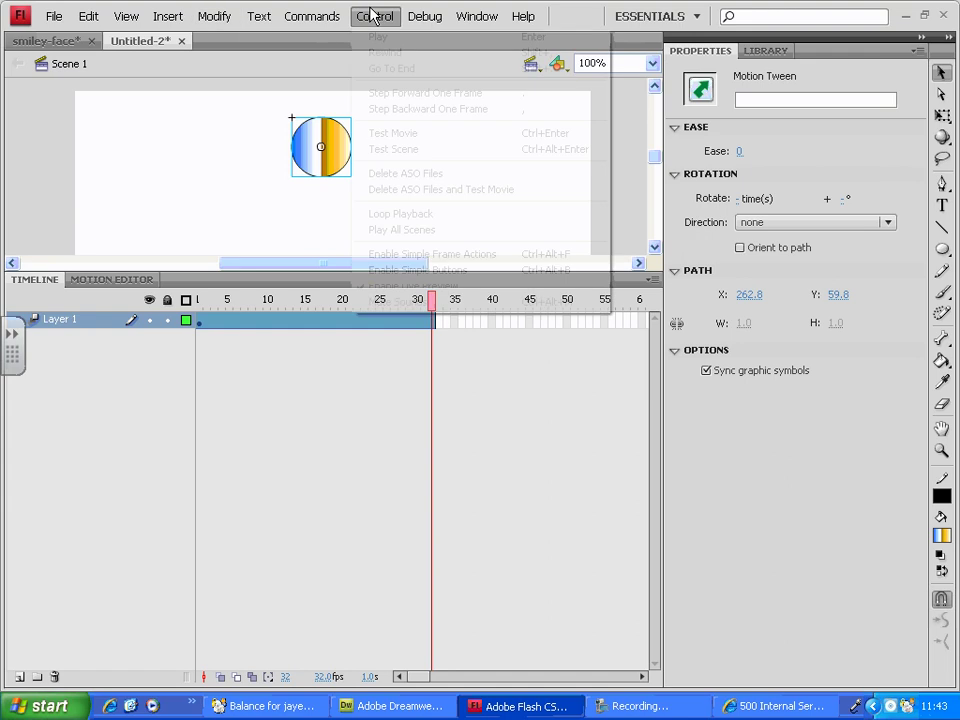
click(380, 34)
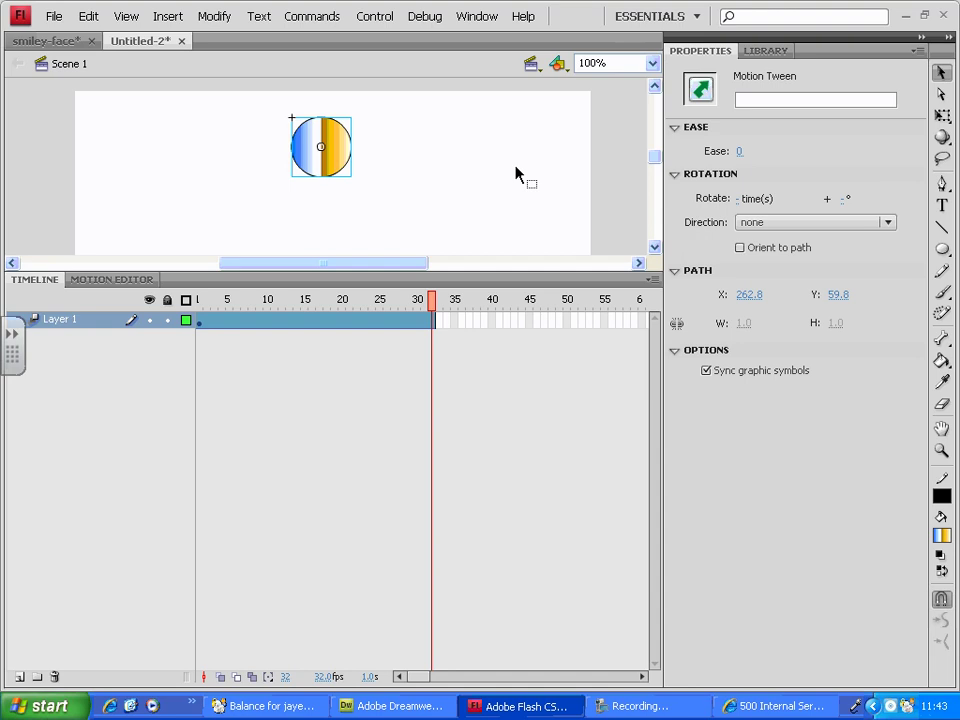
drag(431, 302, 442, 503)
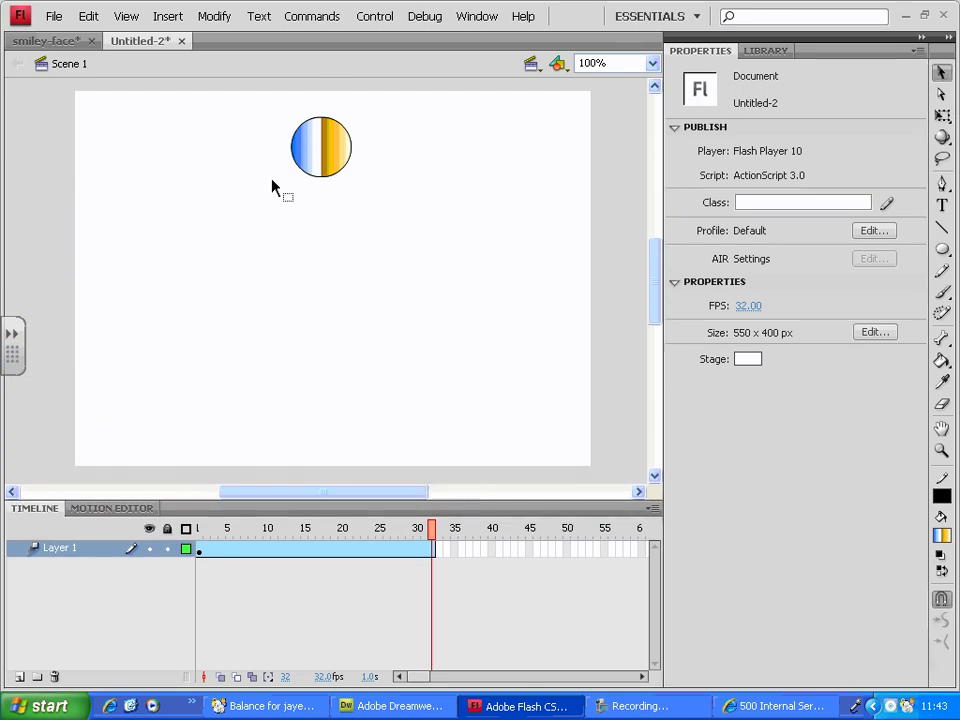
At frame 32, move the circle straight down to about Y 330 near the stage's lower edge, and compare frames 1 and 32
click(329, 164)
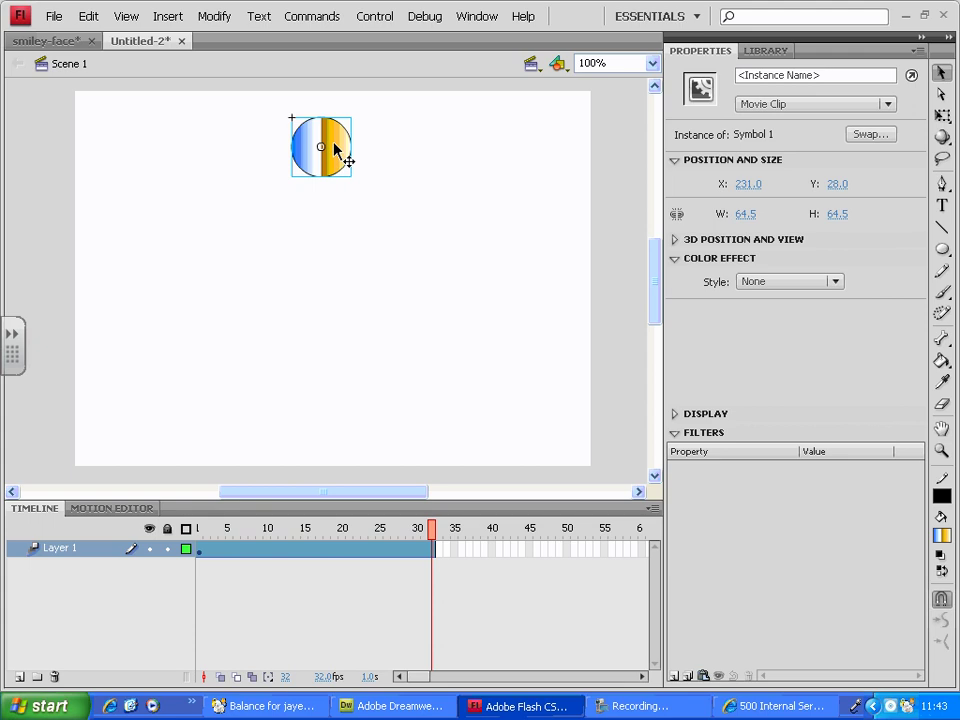
drag(335, 150, 329, 434)
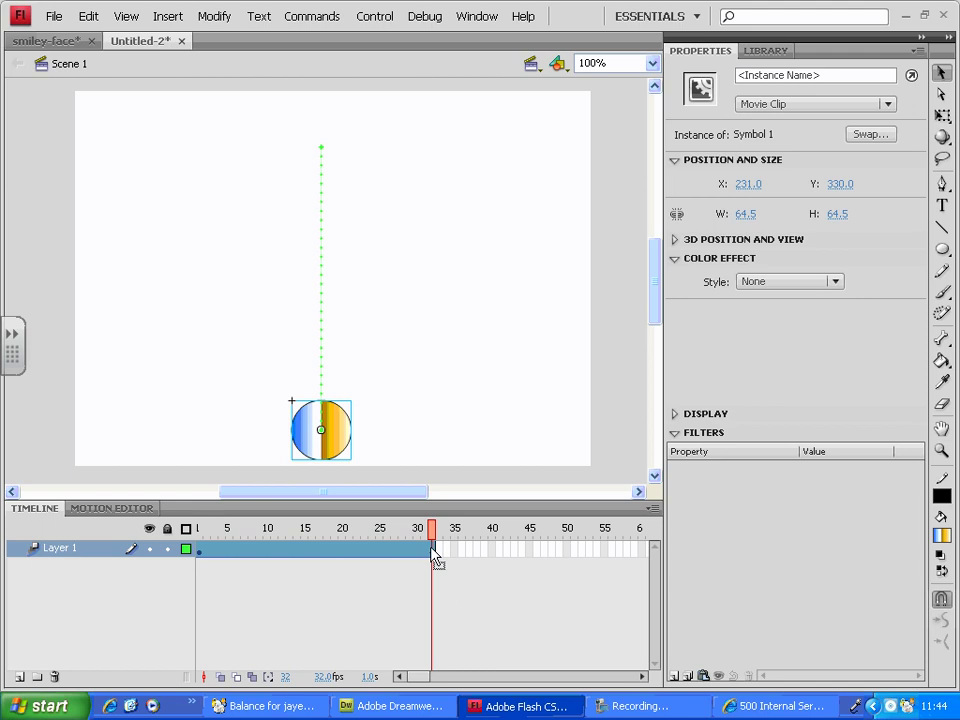
drag(436, 560, 327, 141)
click(199, 530)
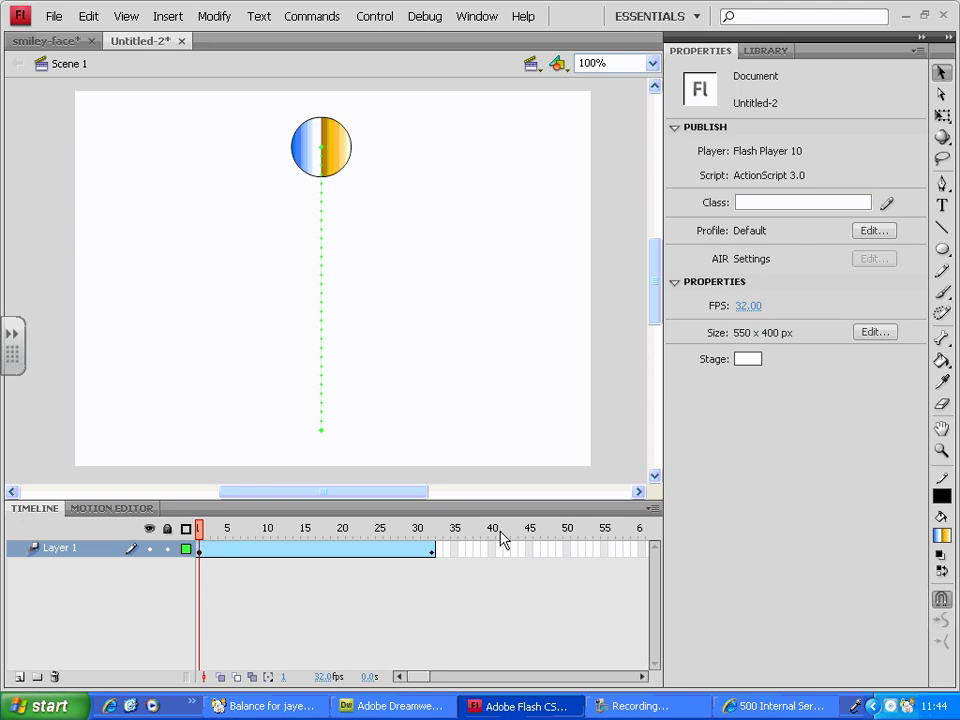
click(436, 527)
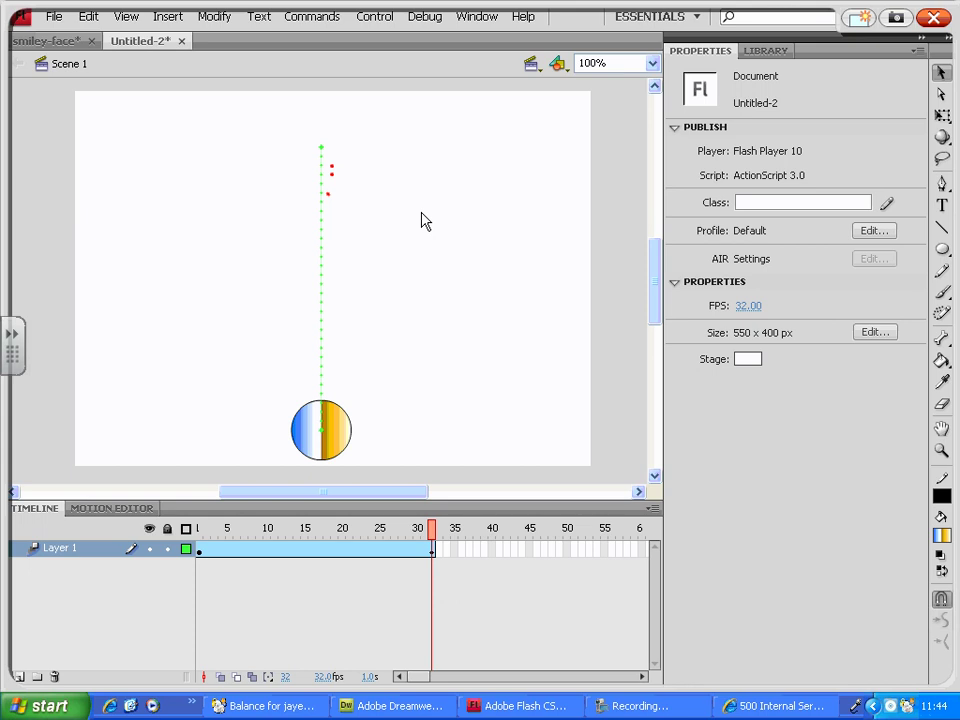
Clear the ink annotations, test the movie to preview the circle's downward motion, and close the preview
click(926, 18)
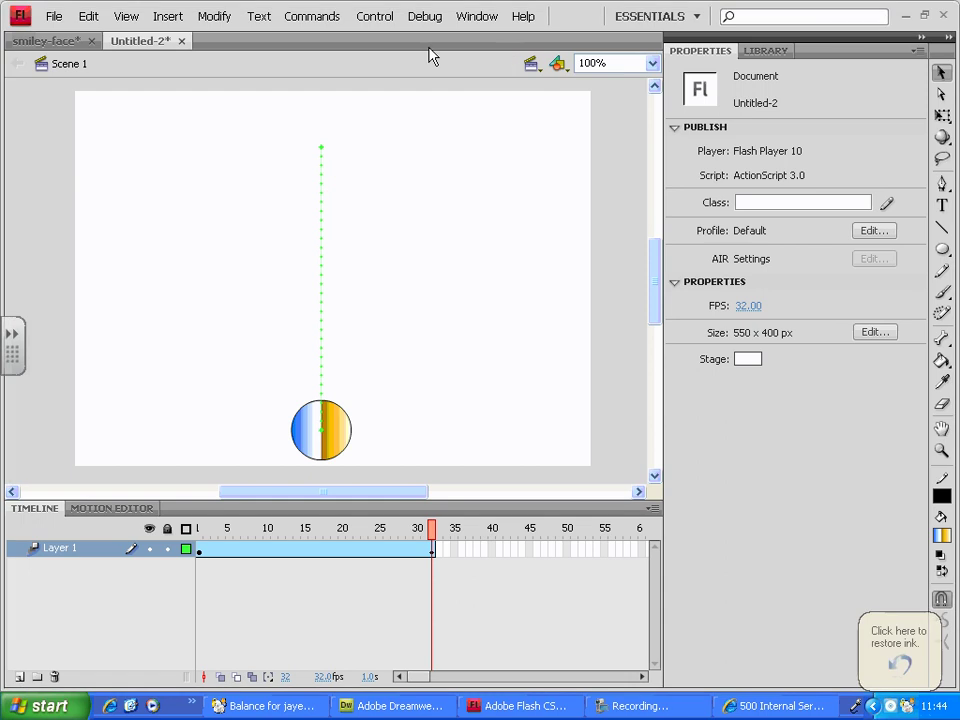
click(379, 16)
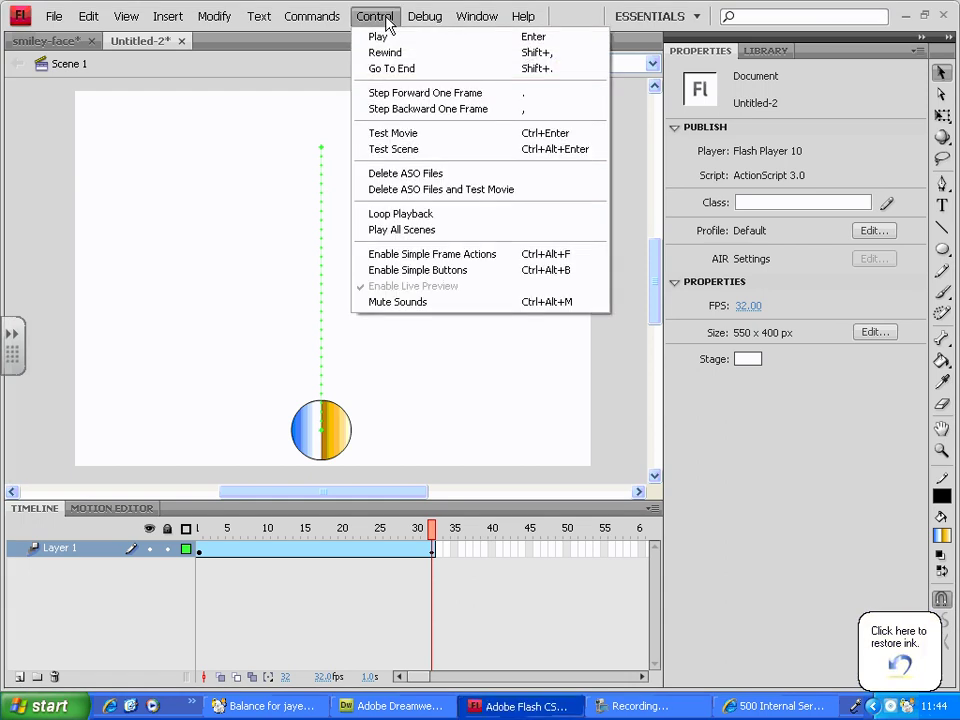
click(463, 141)
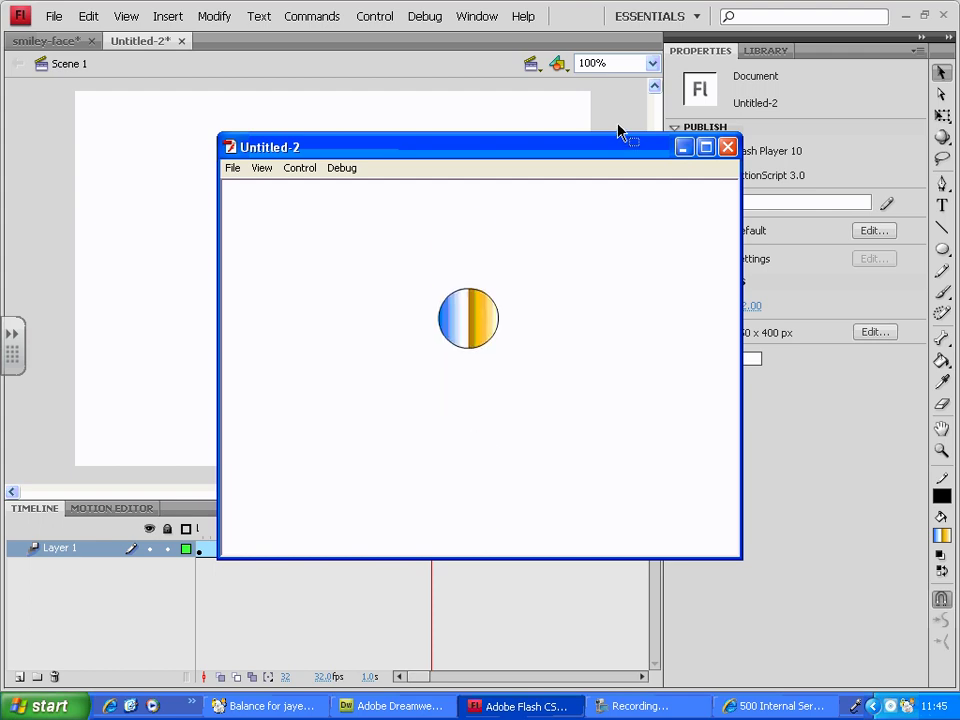
click(729, 147)
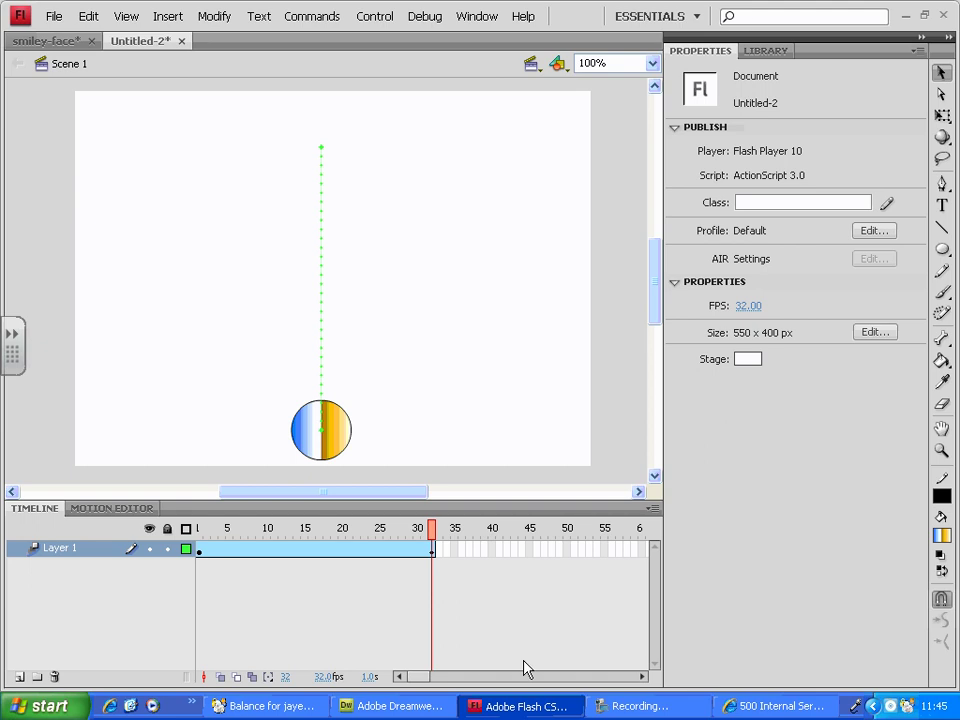
Extend the motion tween on Layer 1 to frame 64 and move the playhead to that frame
click(642, 678)
click(642, 678)
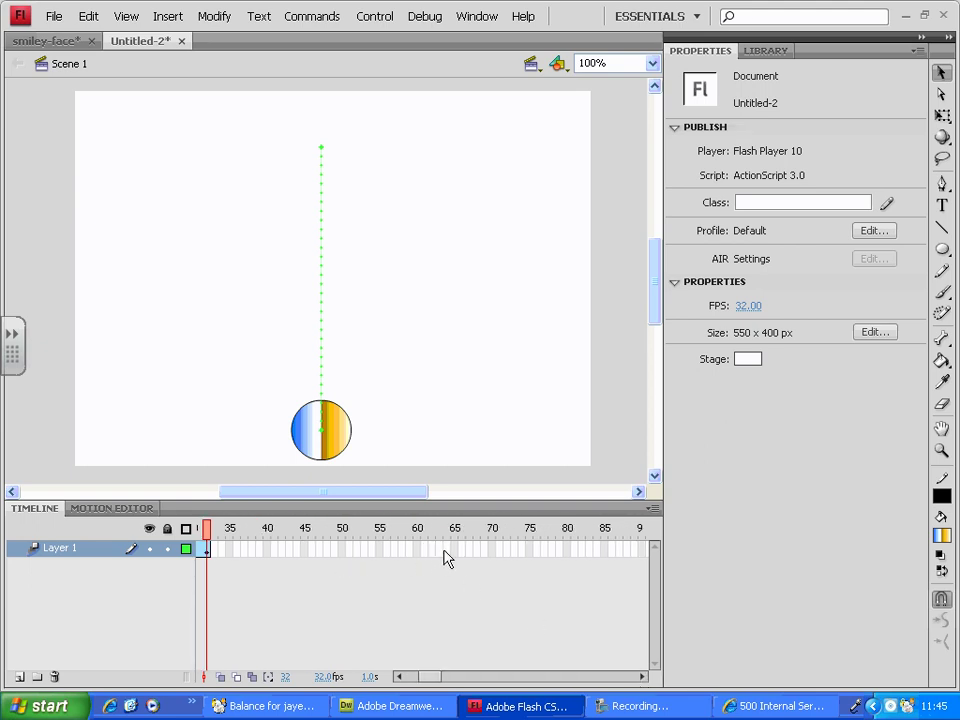
click(446, 551)
right_click(448, 556)
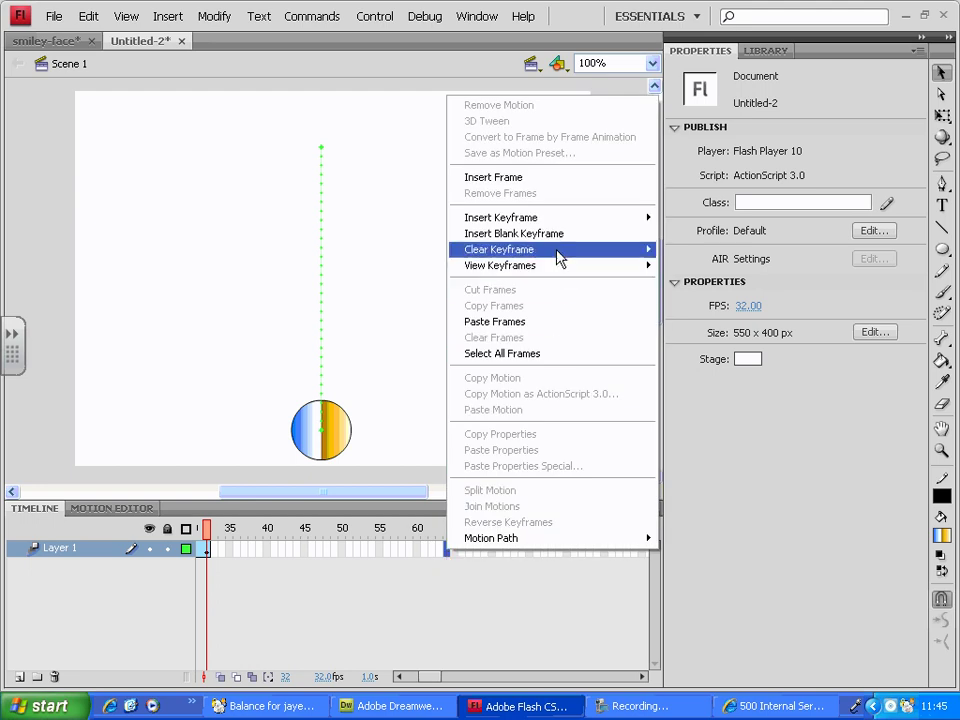
mouse_move(561, 223)
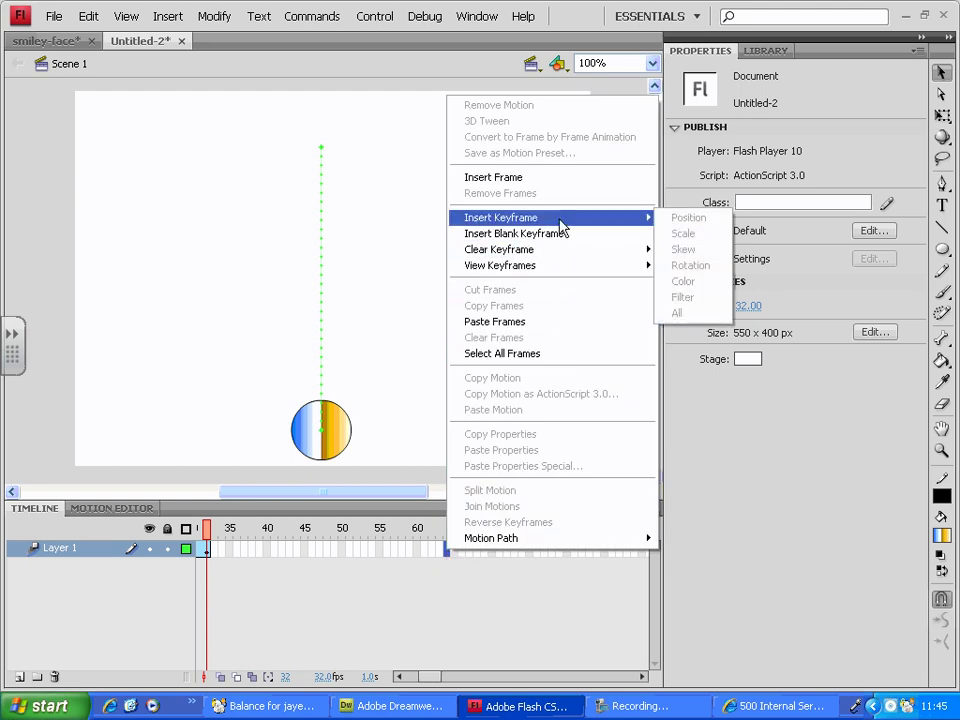
click(450, 563)
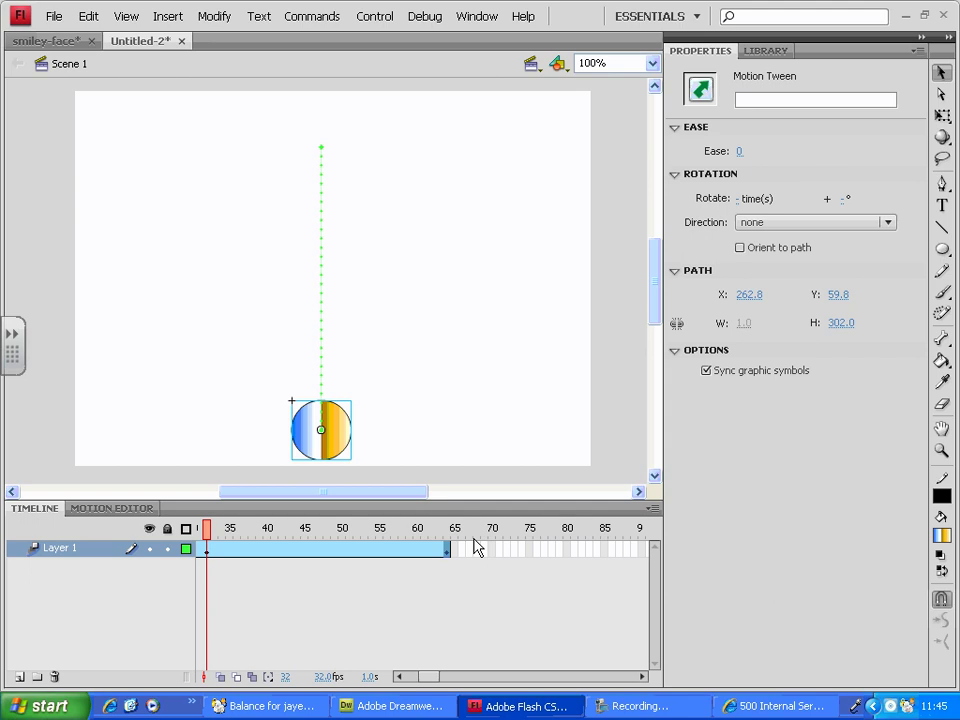
drag(207, 542, 446, 550)
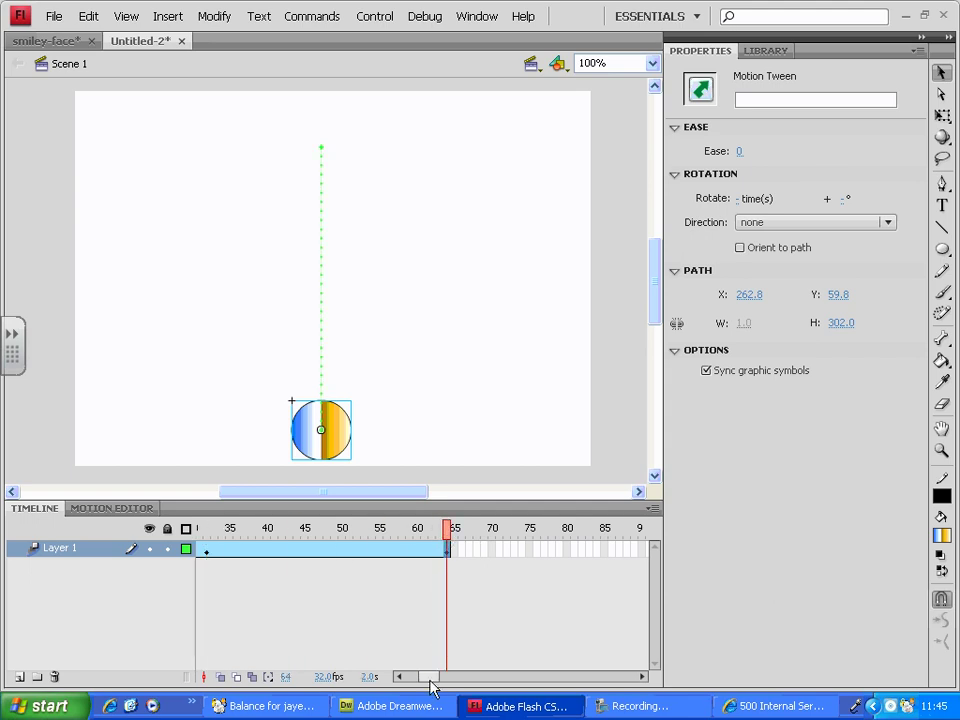
Copy frame 1 of Layer 1, where the circle is at its starting position
drag(432, 687, 420, 687)
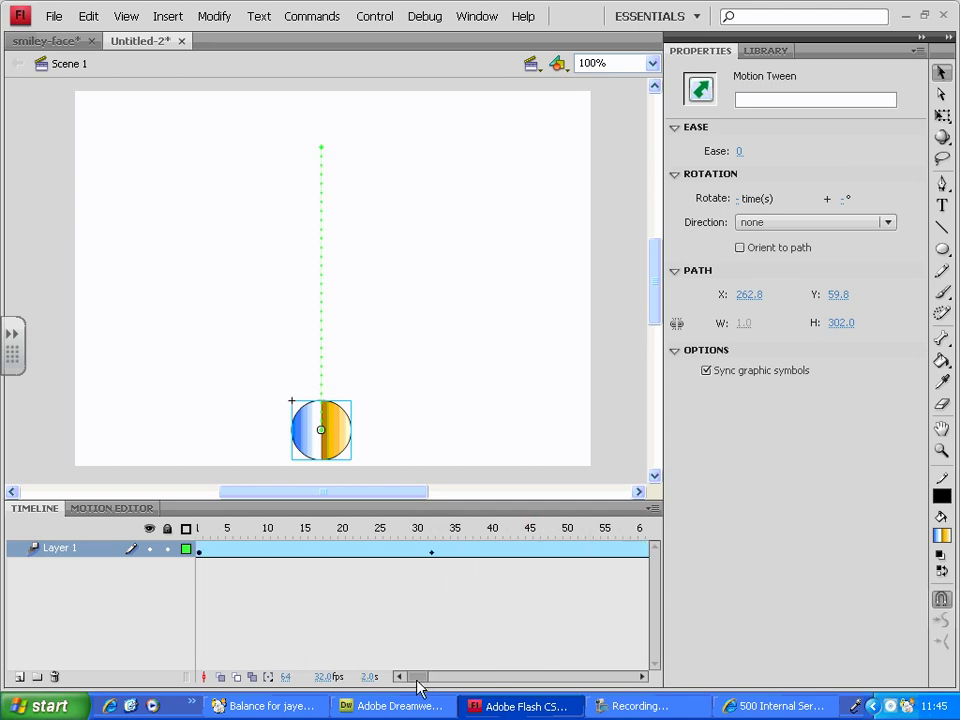
click(199, 551)
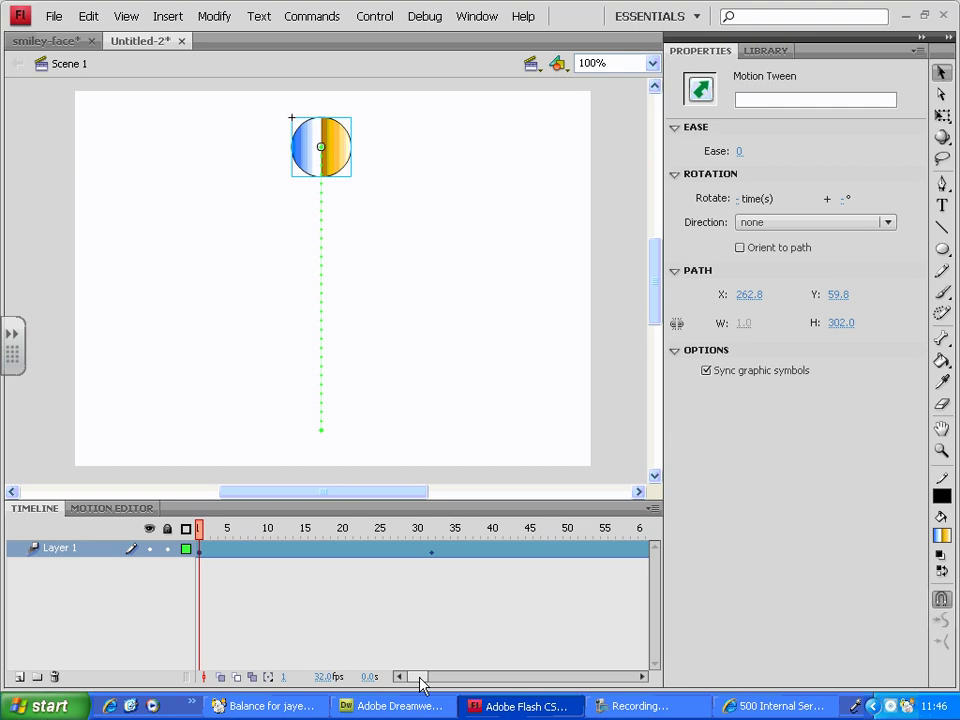
drag(422, 679, 420, 679)
click(206, 560)
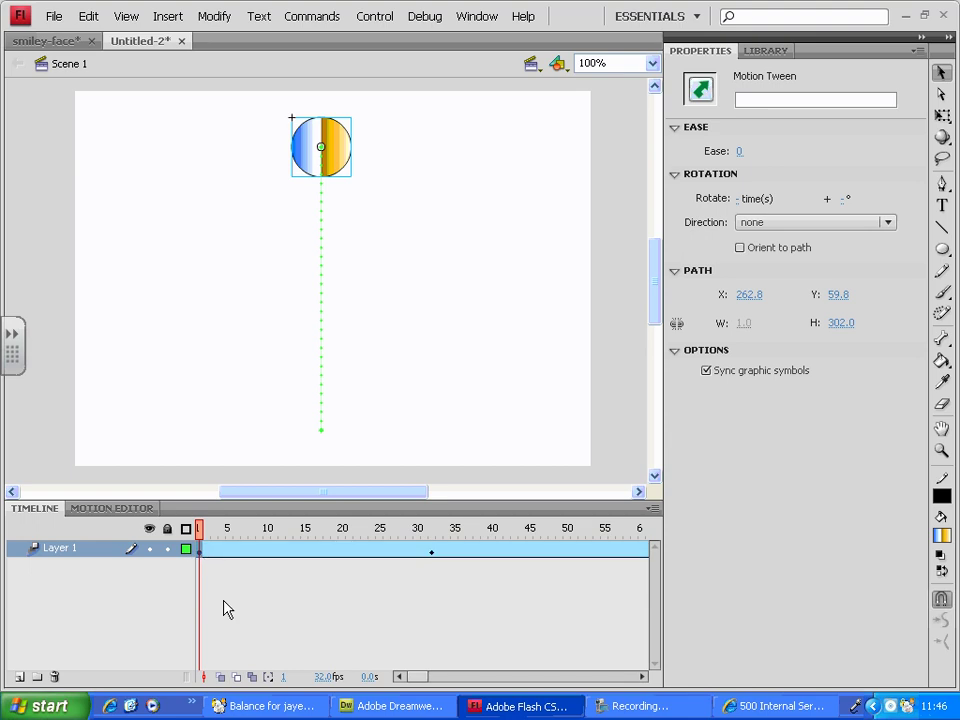
right_click(201, 550)
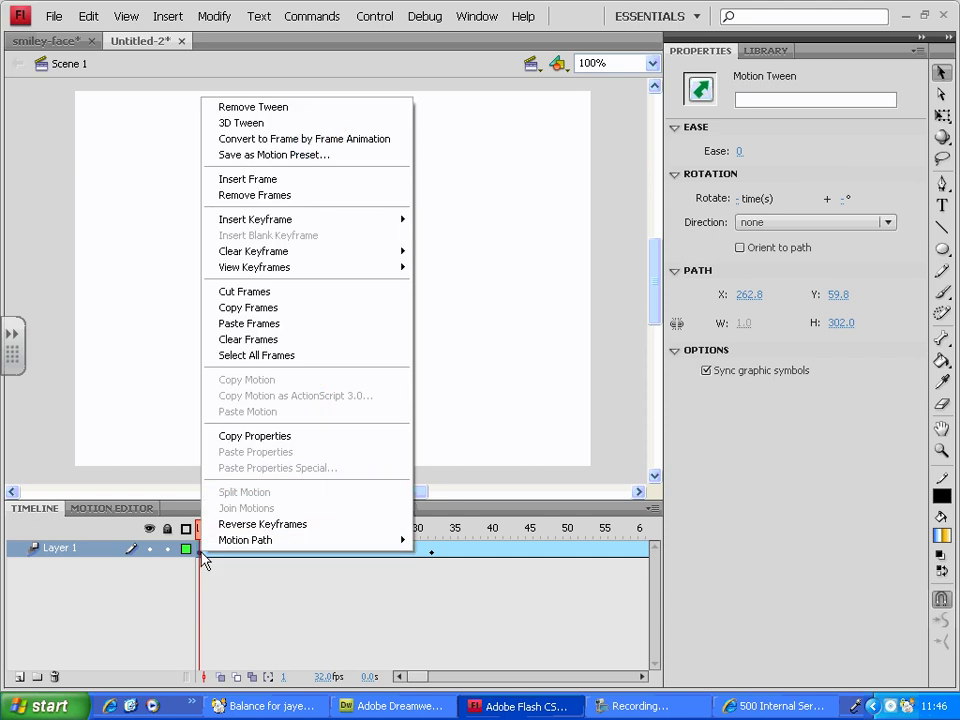
click(322, 318)
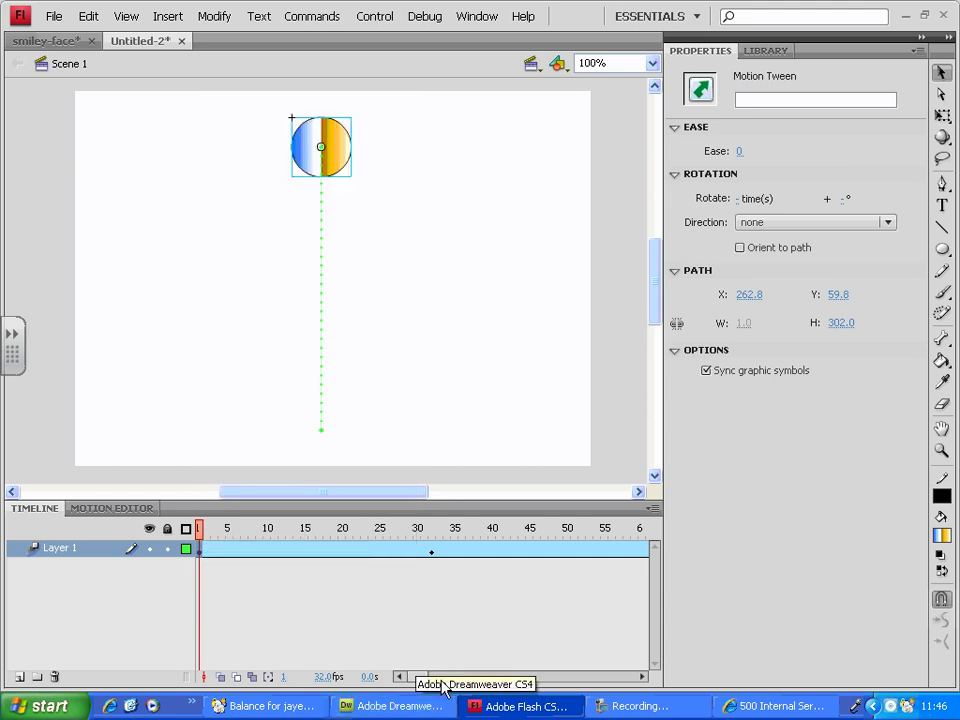
Paste the copied frame into frame 64 of Layer 1
drag(420, 680, 434, 678)
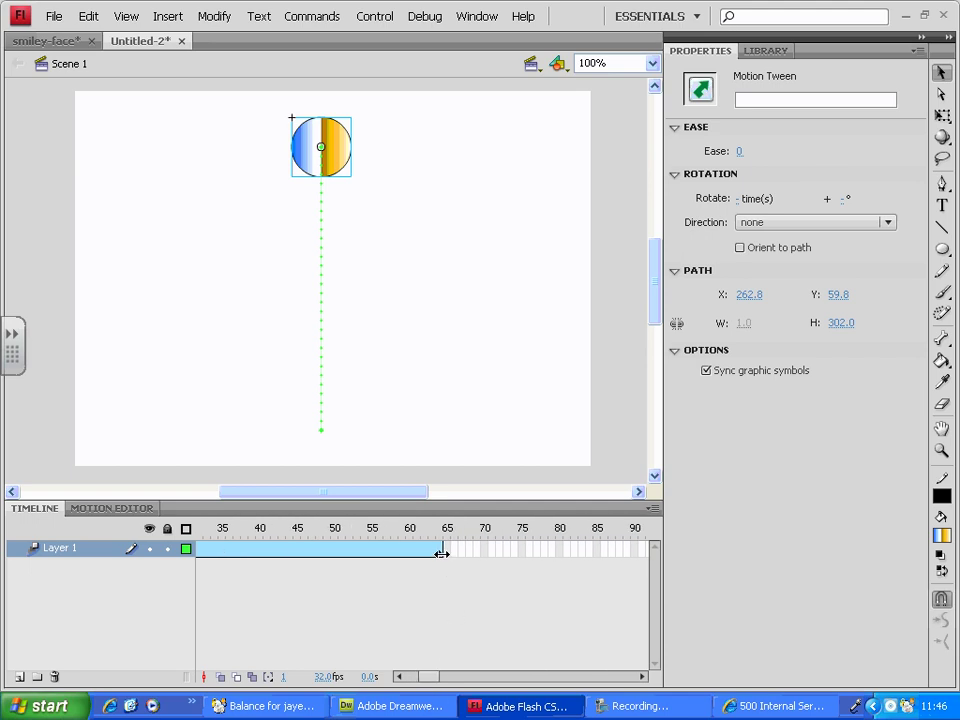
click(439, 551)
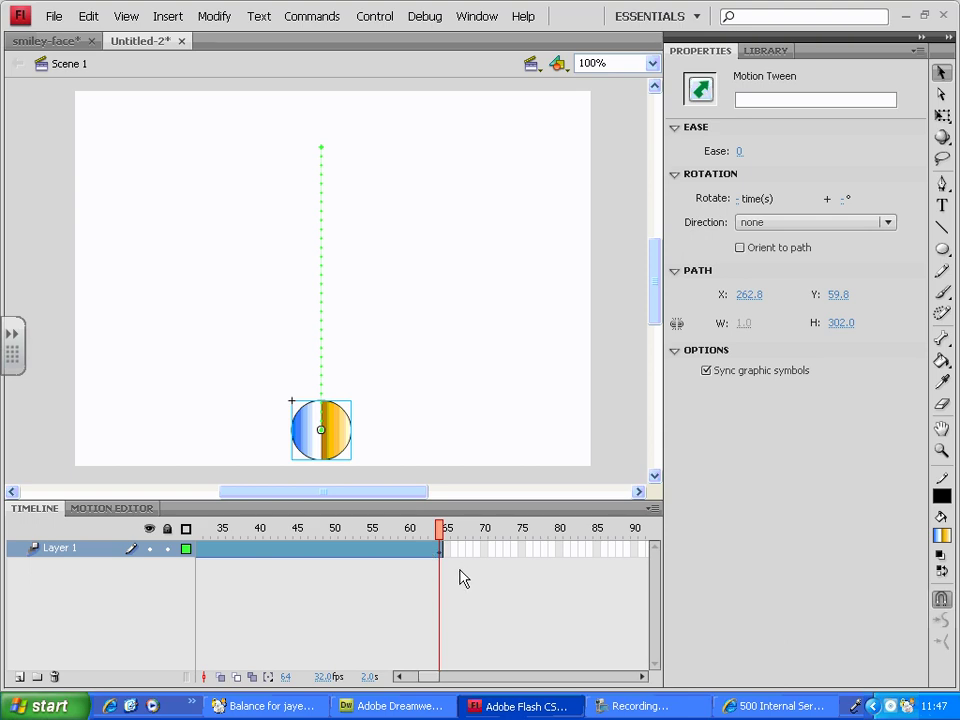
click(441, 554)
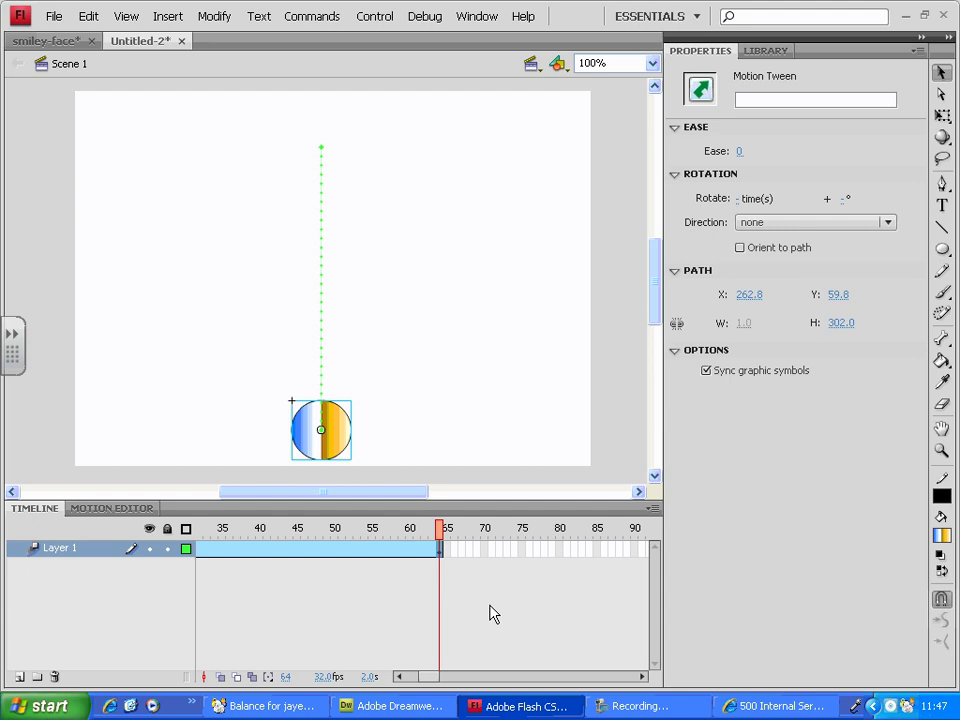
right_click(441, 553)
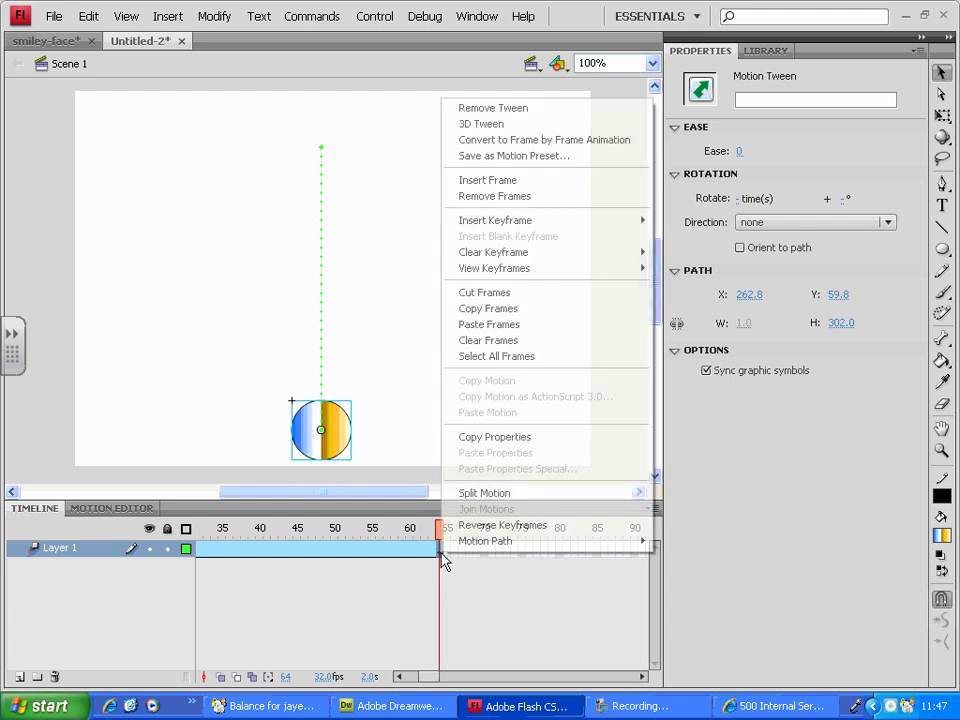
click(553, 326)
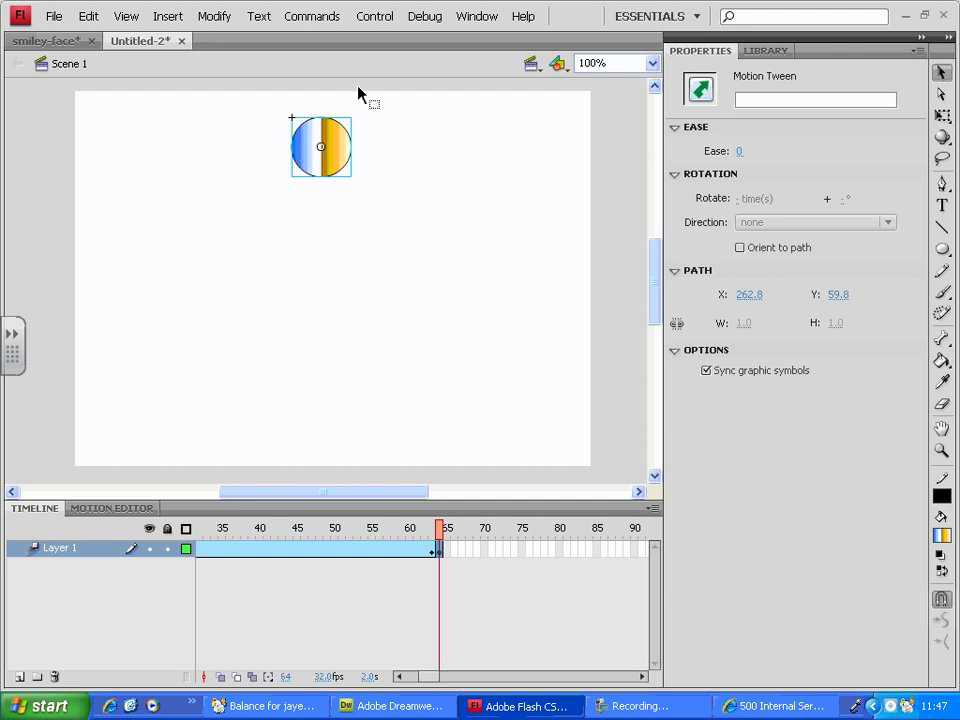
Test the movie again to preview the circle's motion with the pasted frame, and close the preview
click(378, 18)
click(424, 143)
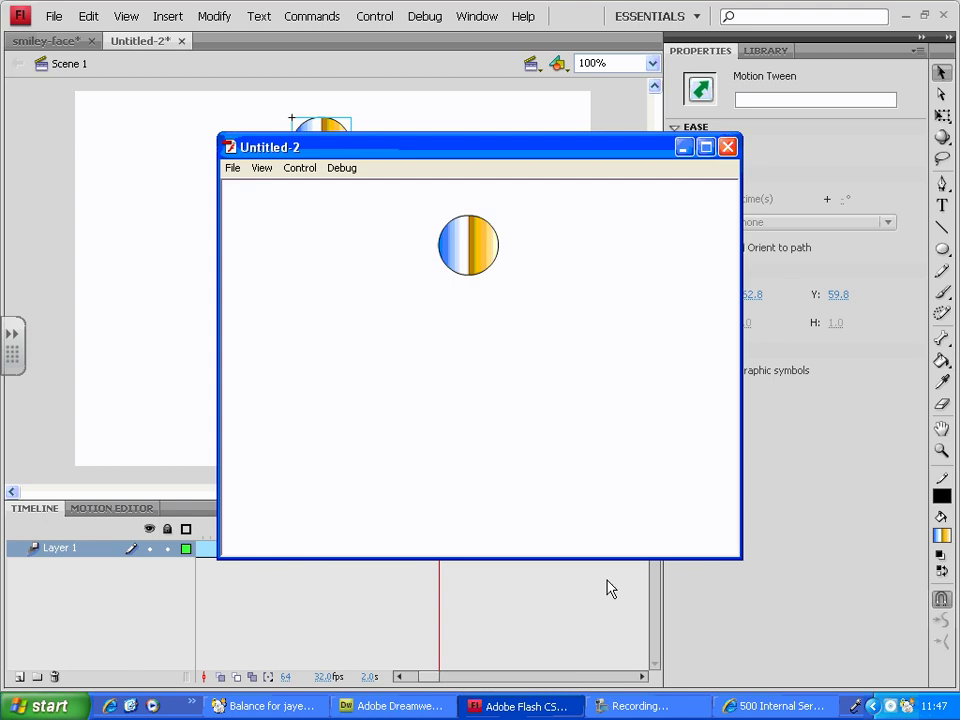
click(727, 148)
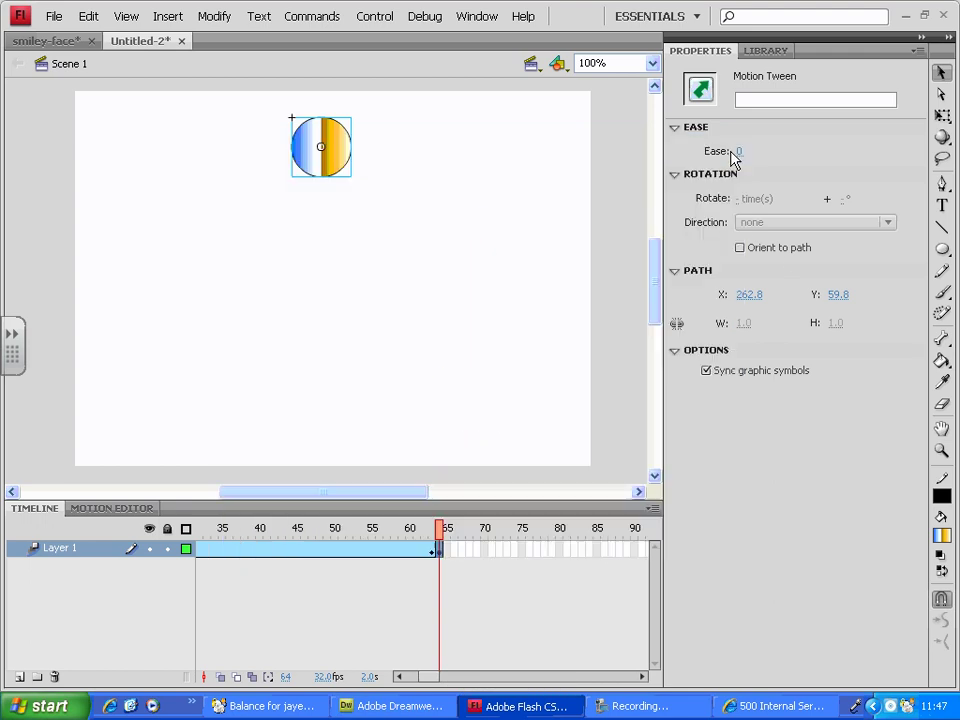
Inspect the circle at frame 50, and clear the keyframe at frame 63 of the Layer 1 tween
click(432, 558)
click(401, 531)
drag(401, 537, 335, 533)
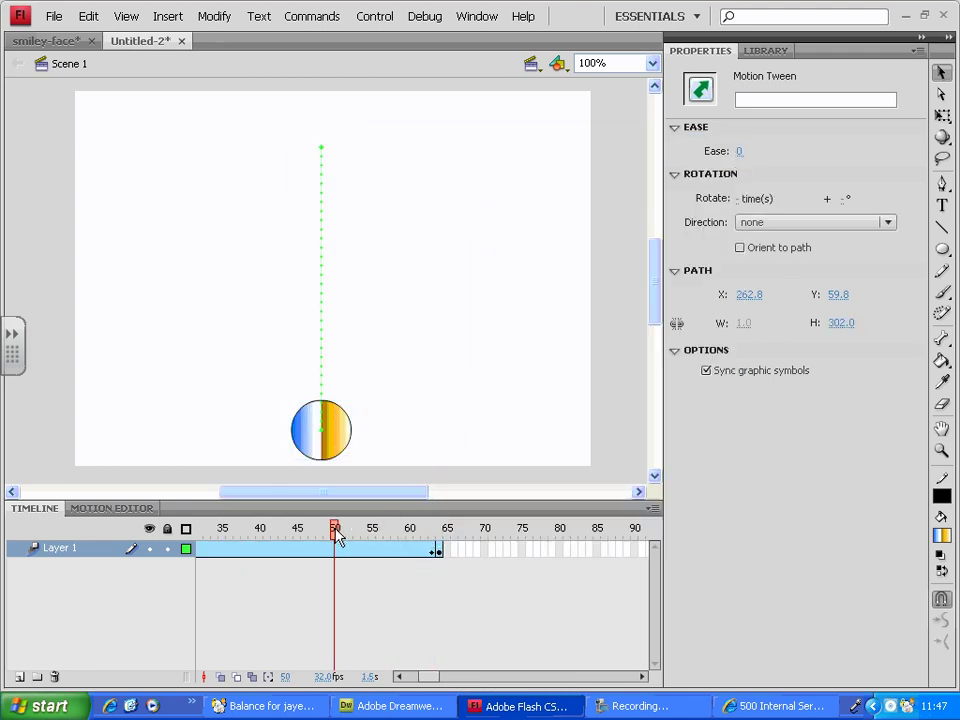
click(435, 555)
click(432, 557)
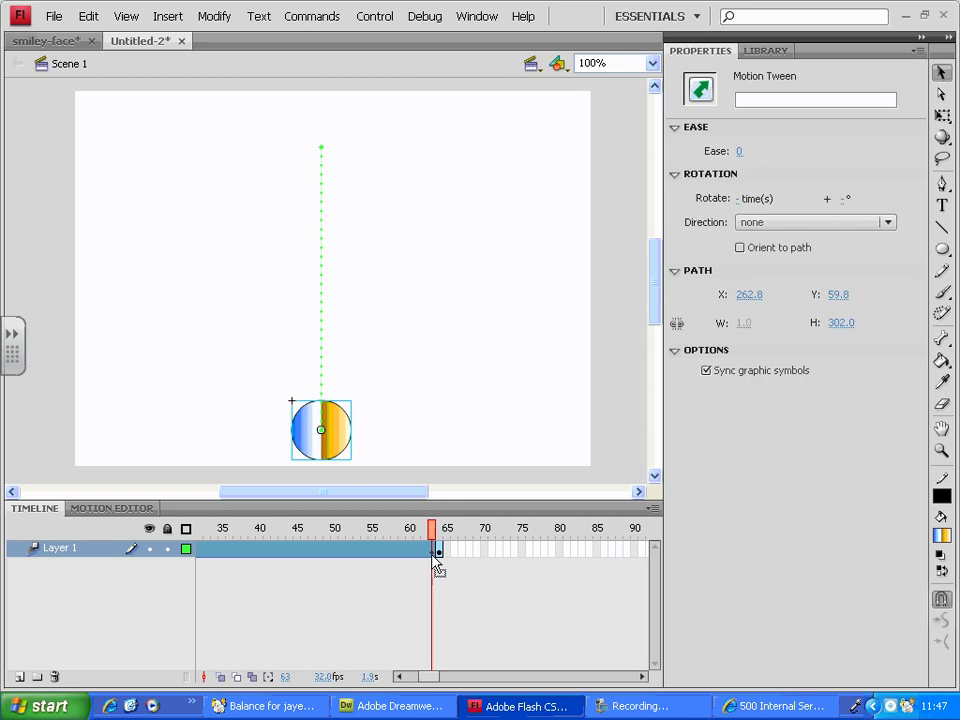
right_click(433, 548)
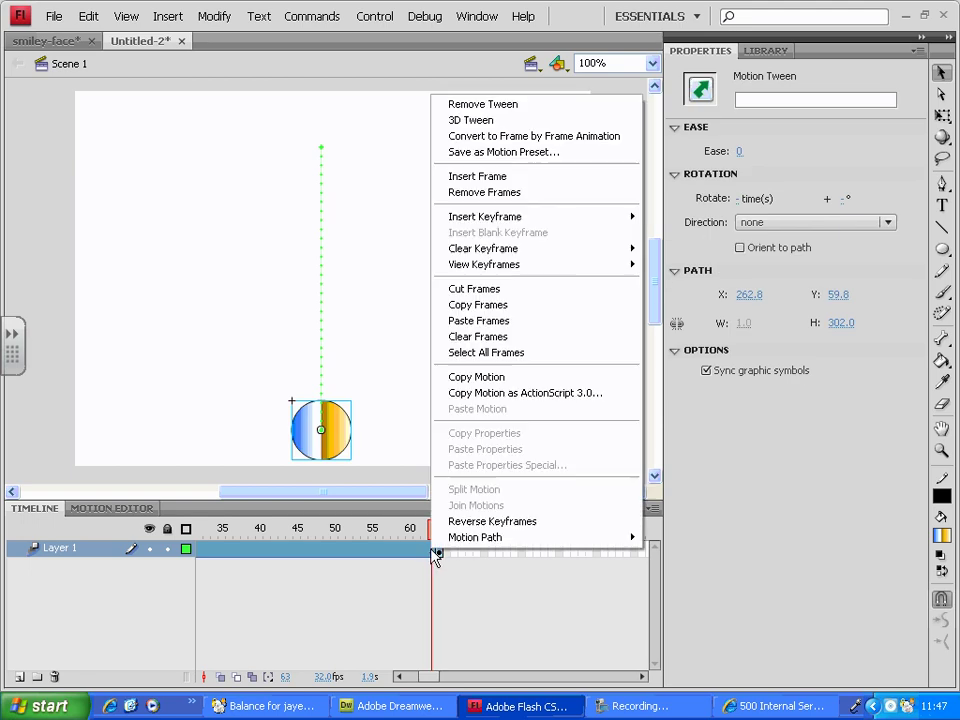
mouse_move(546, 252)
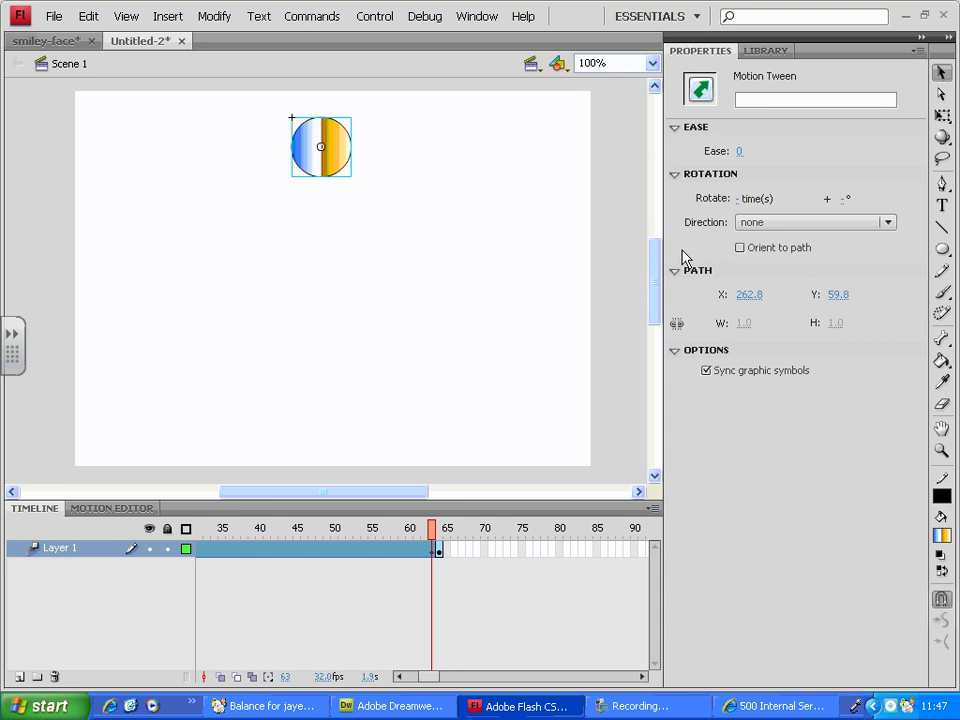
Clear the pasted keyframe at frame 64 of Layer 1 and select frame 63
click(439, 531)
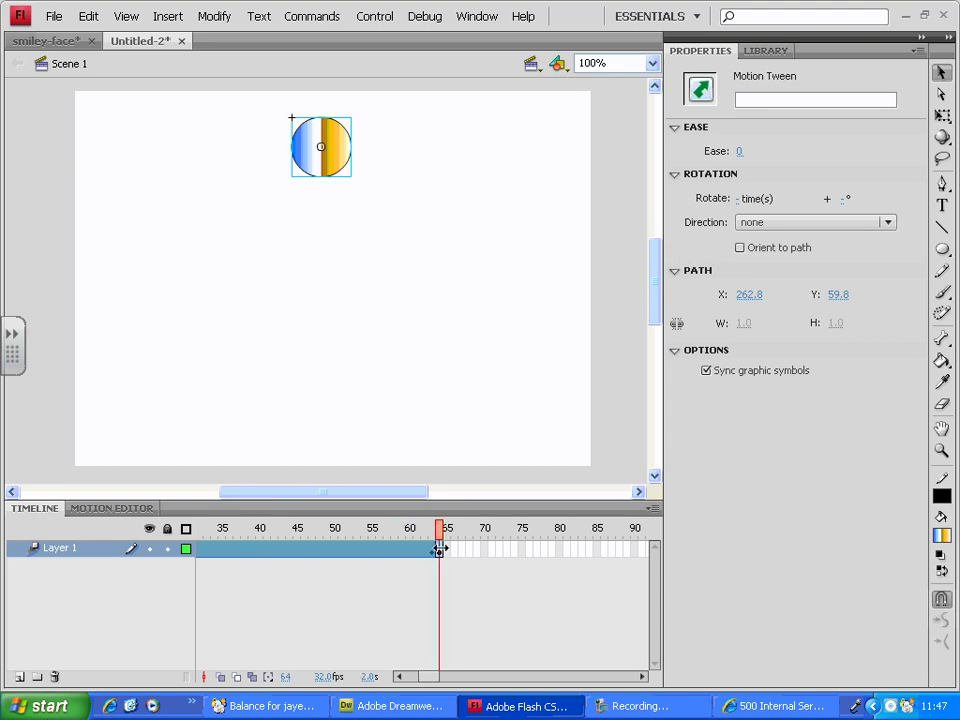
click(439, 549)
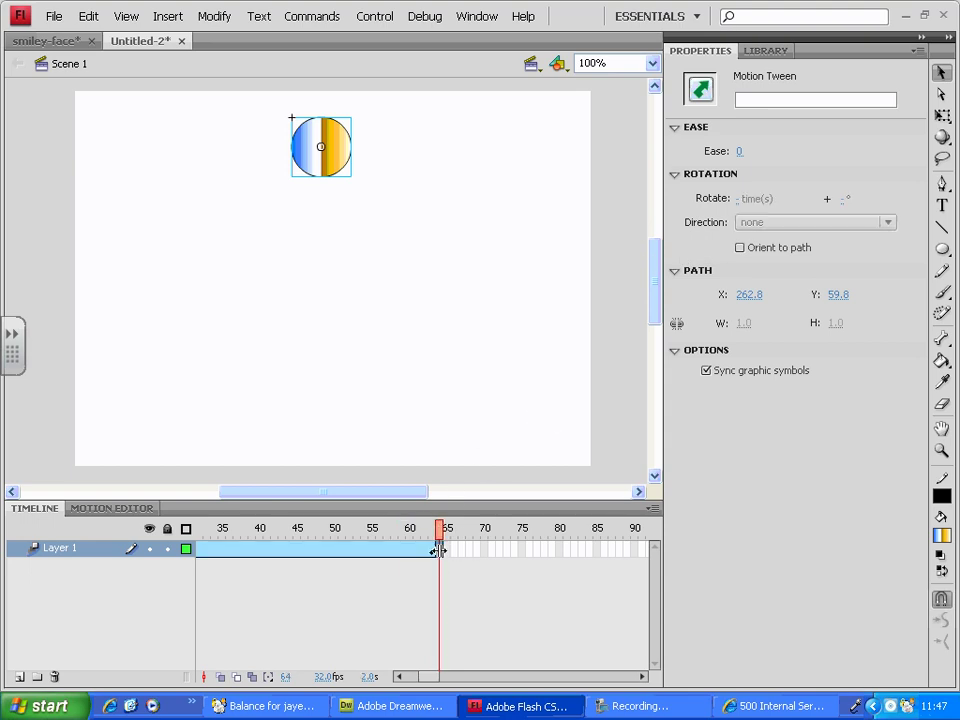
right_click(437, 550)
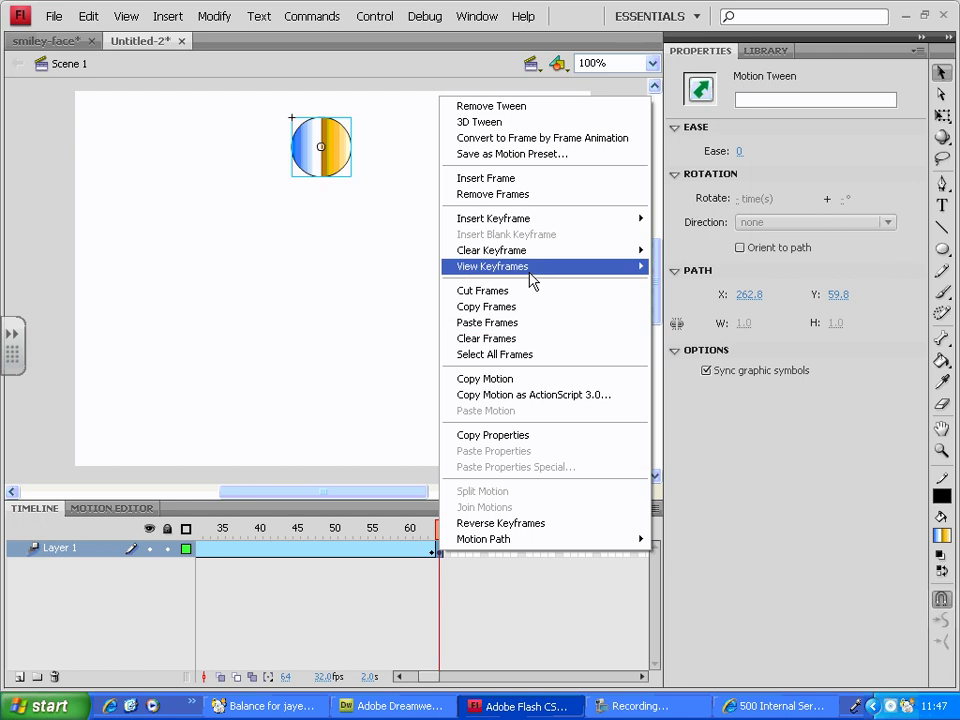
mouse_move(539, 258)
click(670, 251)
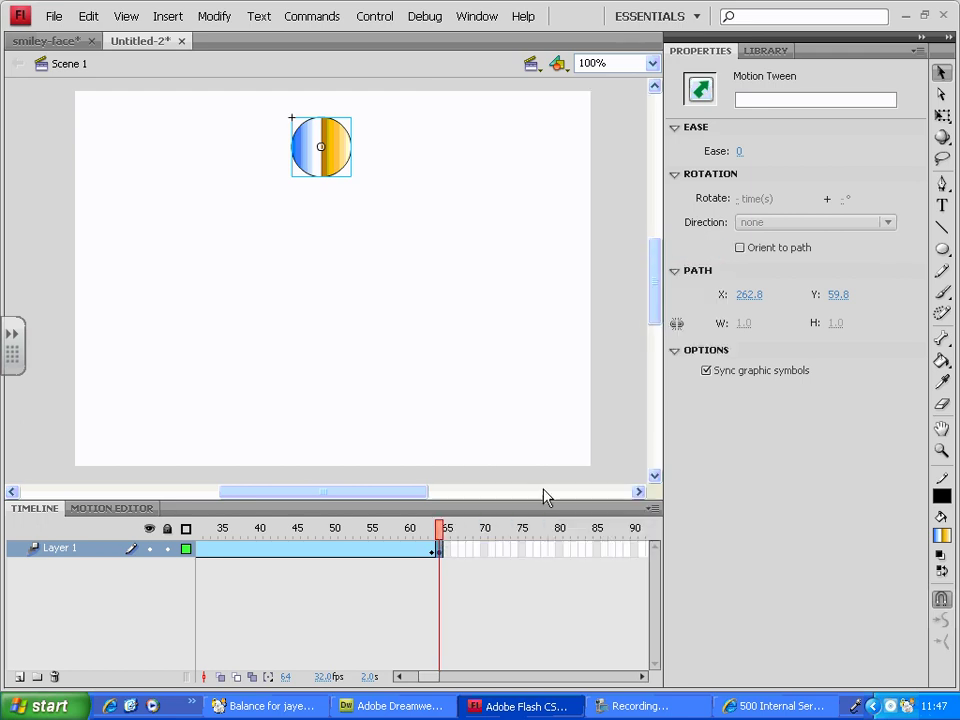
click(484, 483)
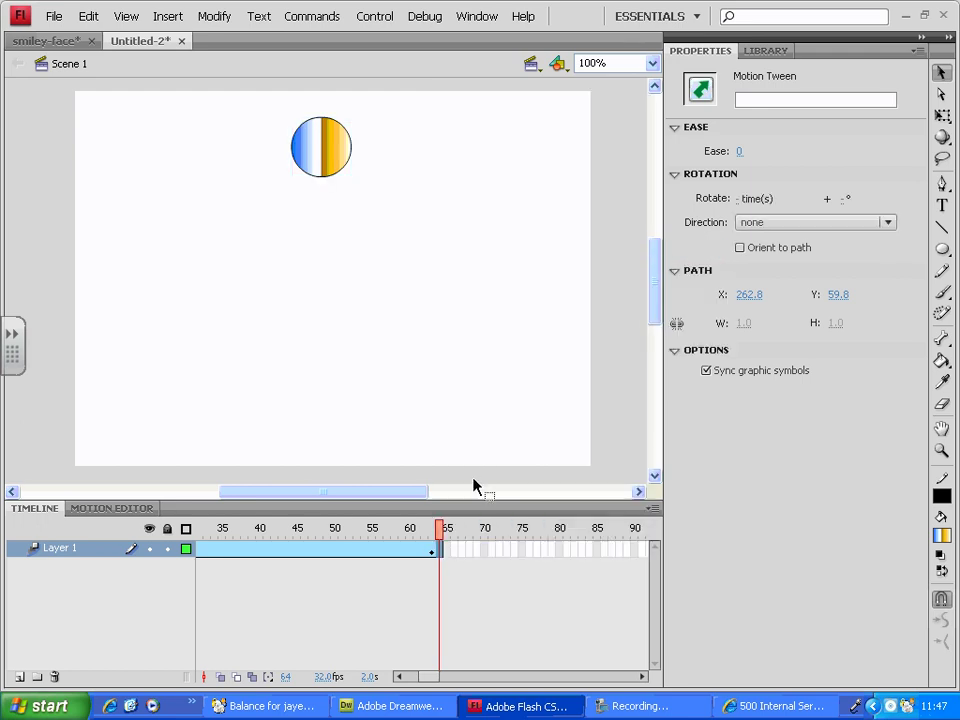
click(432, 550)
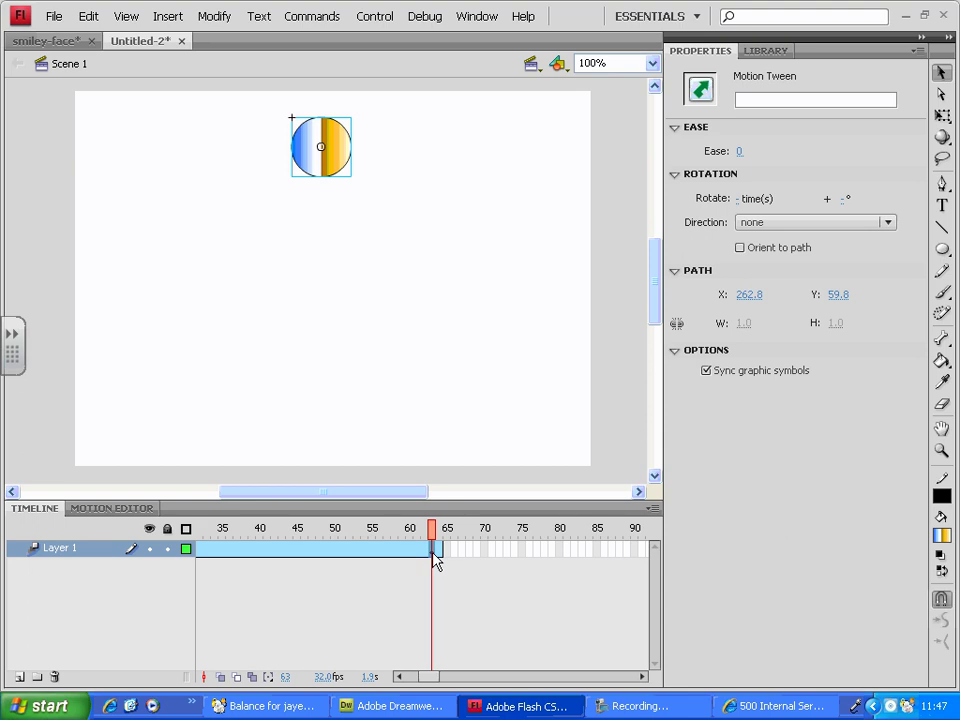
Check frame 64 of Layer 1, and try to copy frame 1 and paste it into frame 64
click(439, 550)
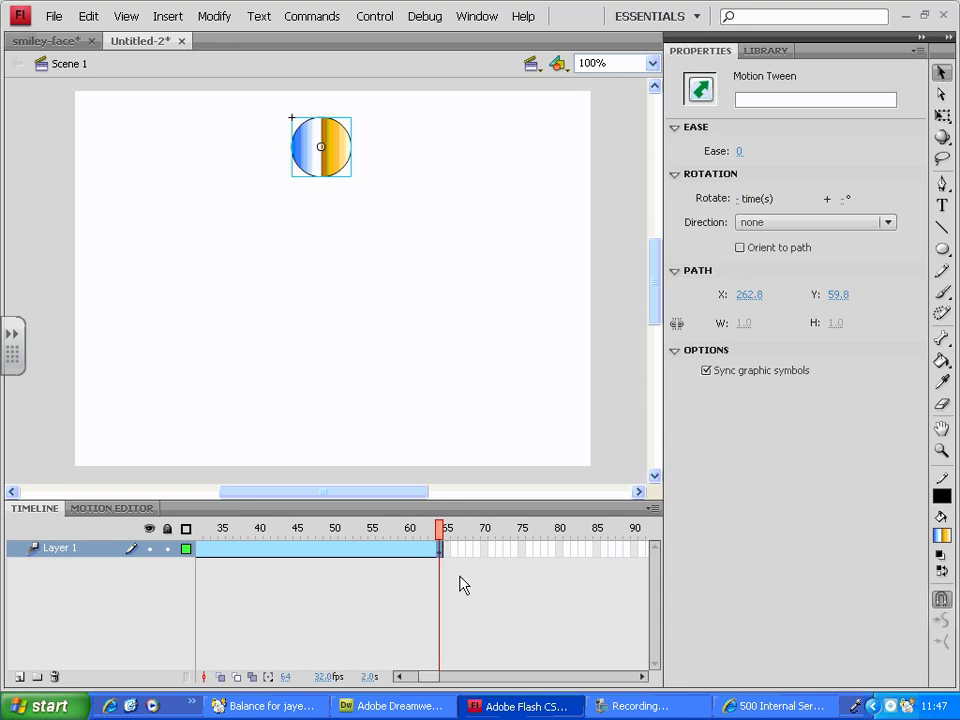
mouse_move(439, 528)
mouse_down()
mouse_move(256, 536)
mouse_move(439, 530)
mouse_up()
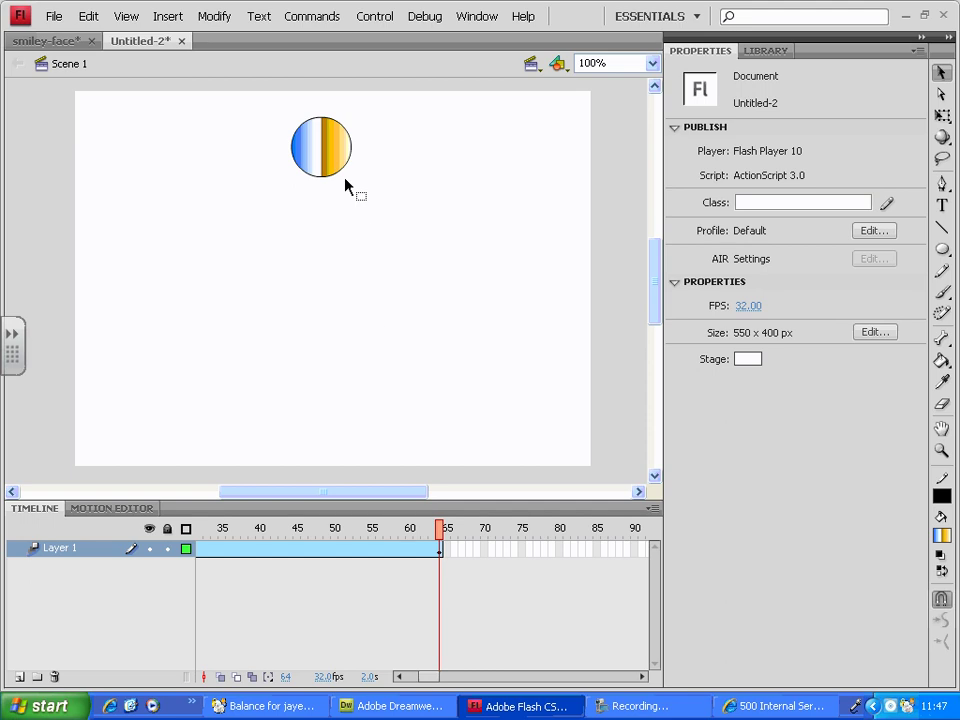
drag(435, 676, 420, 674)
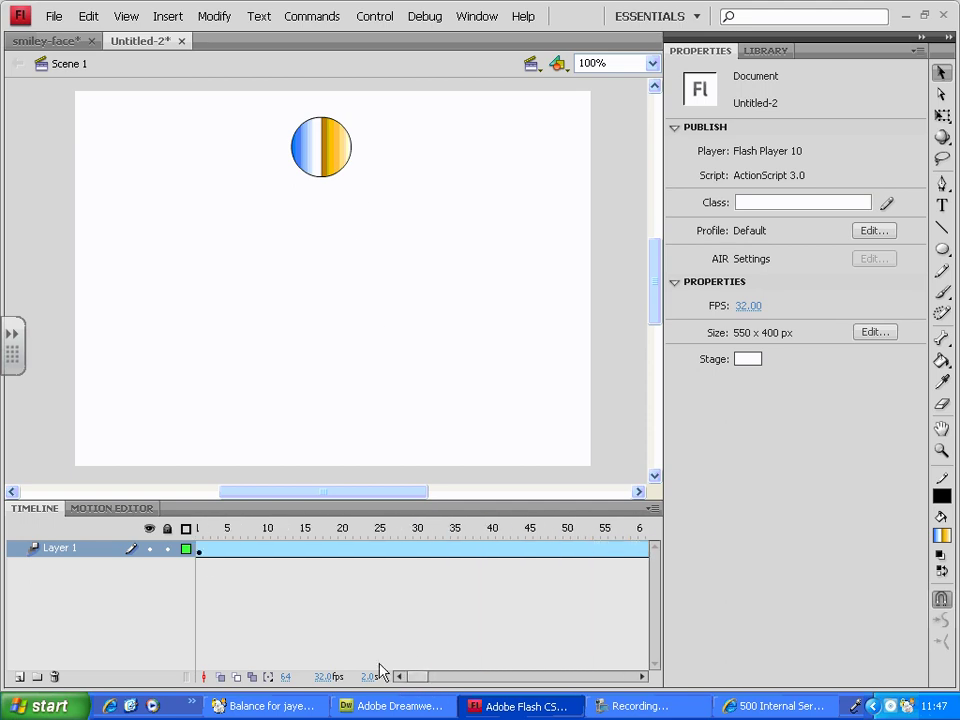
click(199, 549)
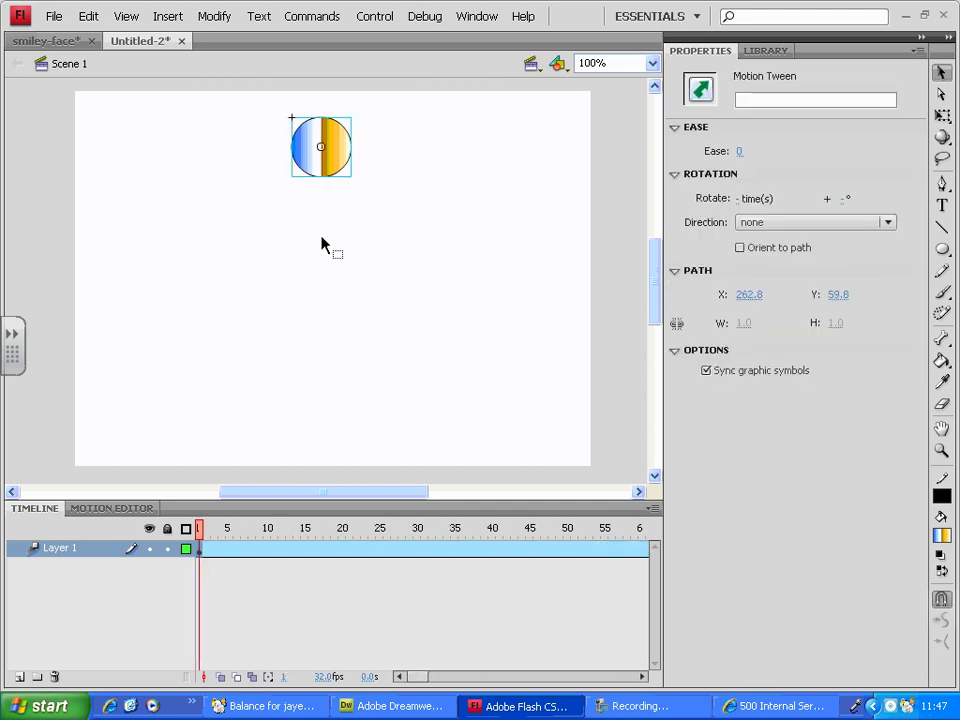
right_click(200, 549)
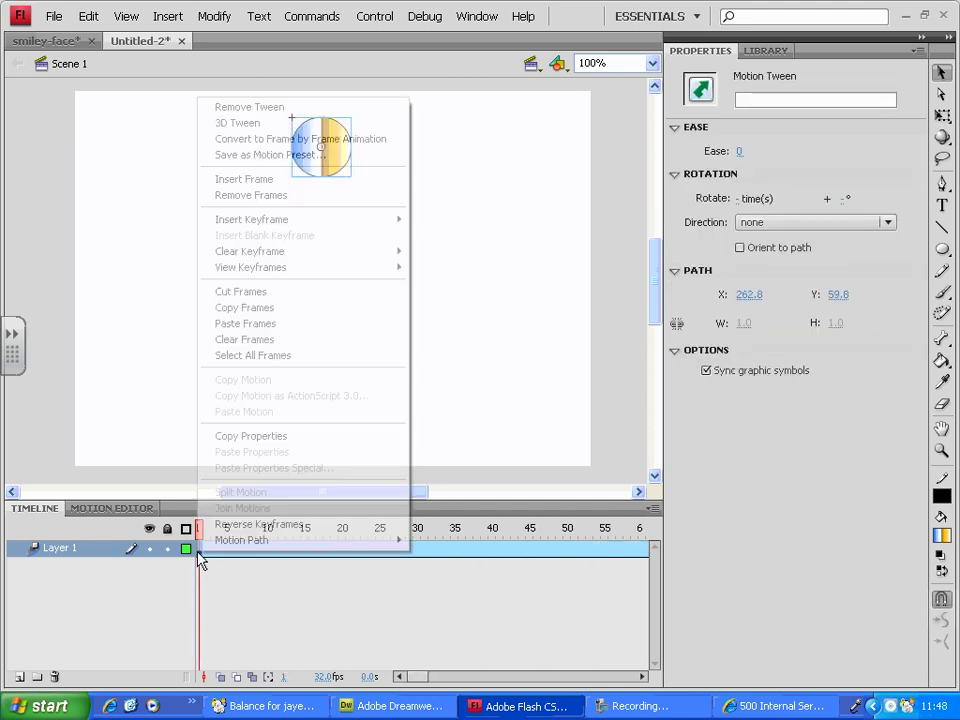
click(297, 307)
drag(420, 676, 446, 676)
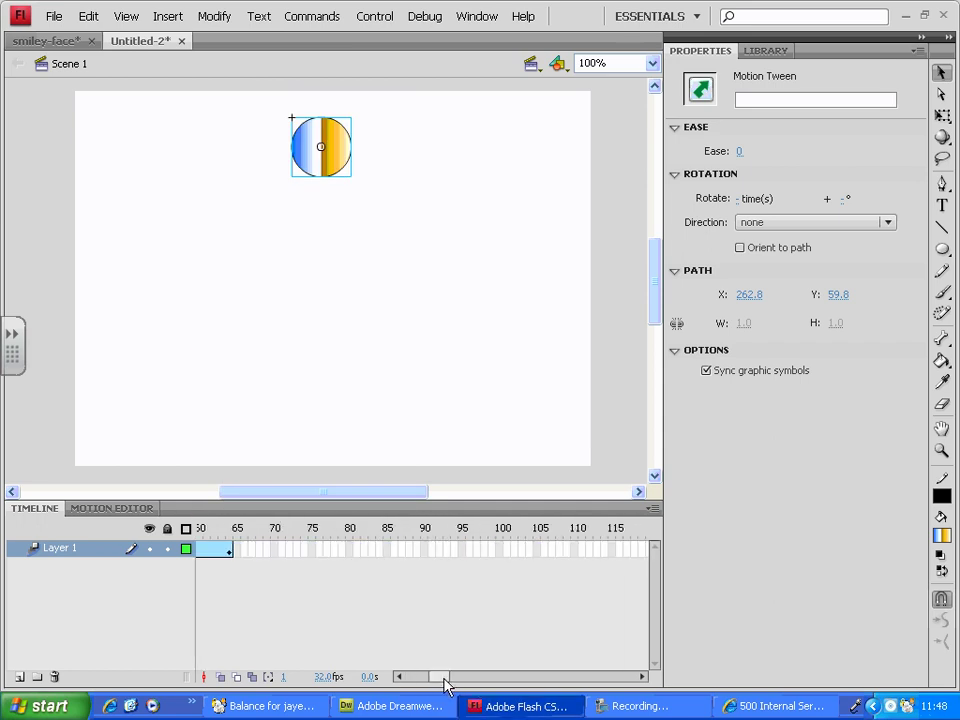
click(230, 550)
right_click(230, 552)
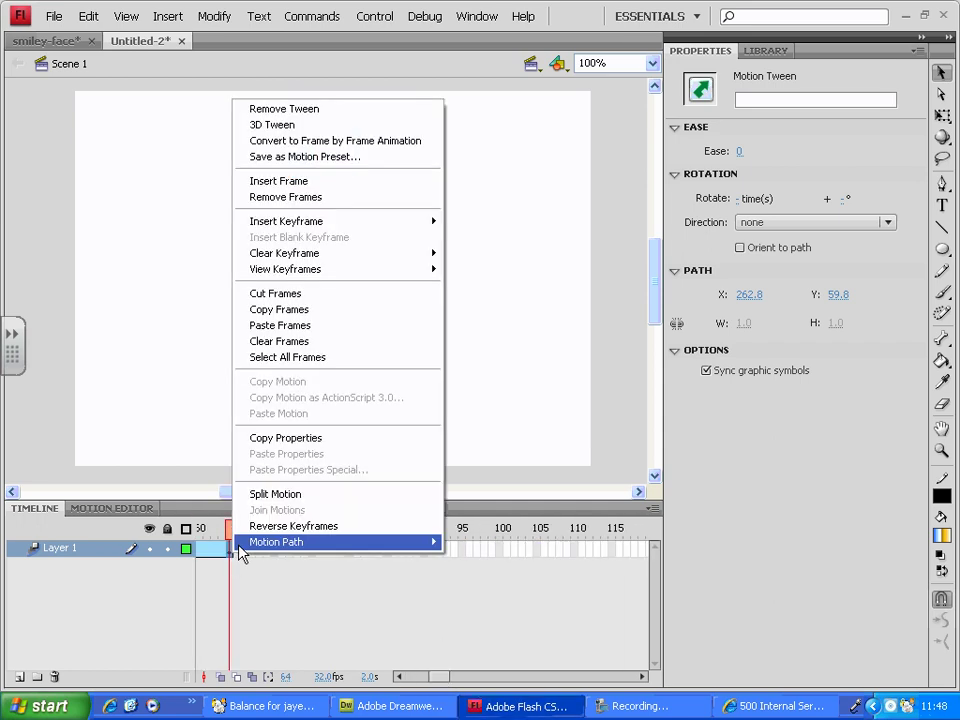
click(333, 333)
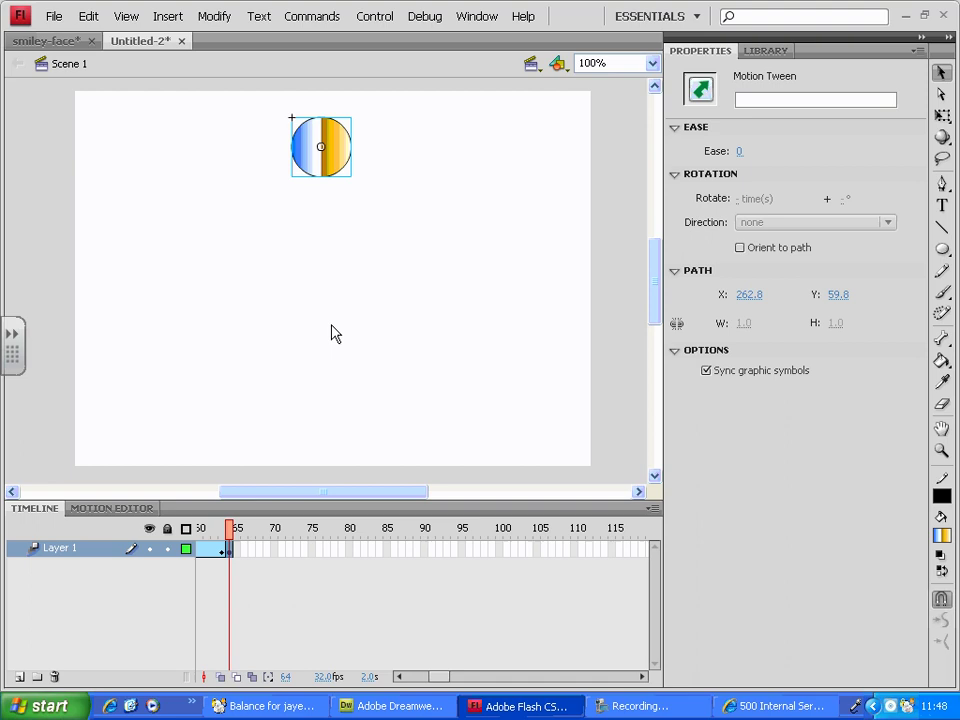
At frame 32 of the Layer 1 tween, move the circle straight down to near the bottom edge of the stage
click(230, 552)
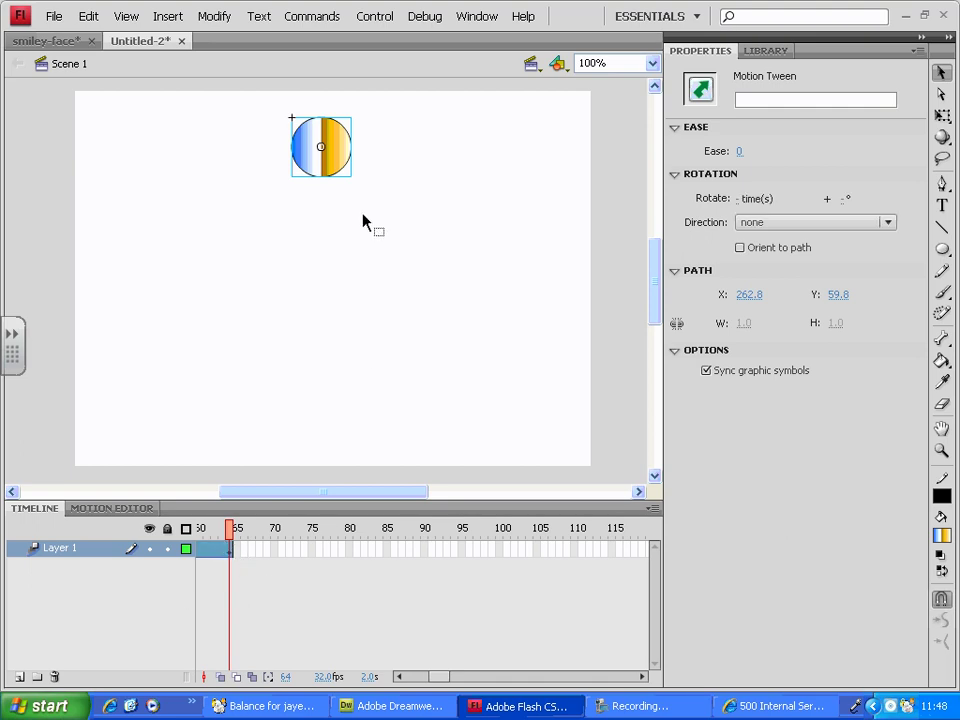
drag(230, 552, 133, 540)
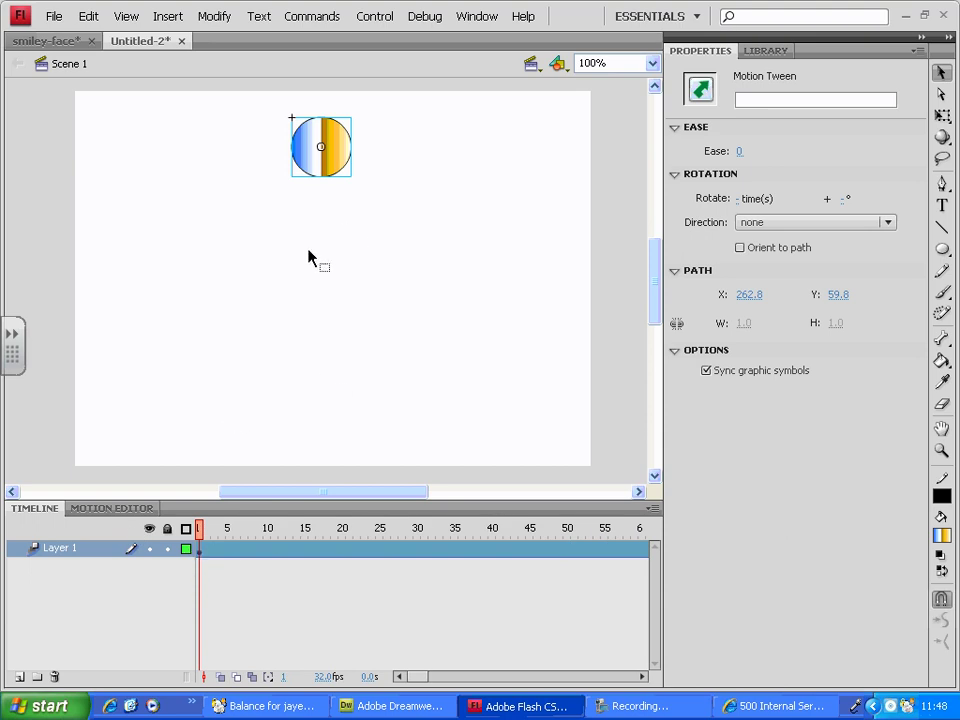
click(326, 176)
click(237, 530)
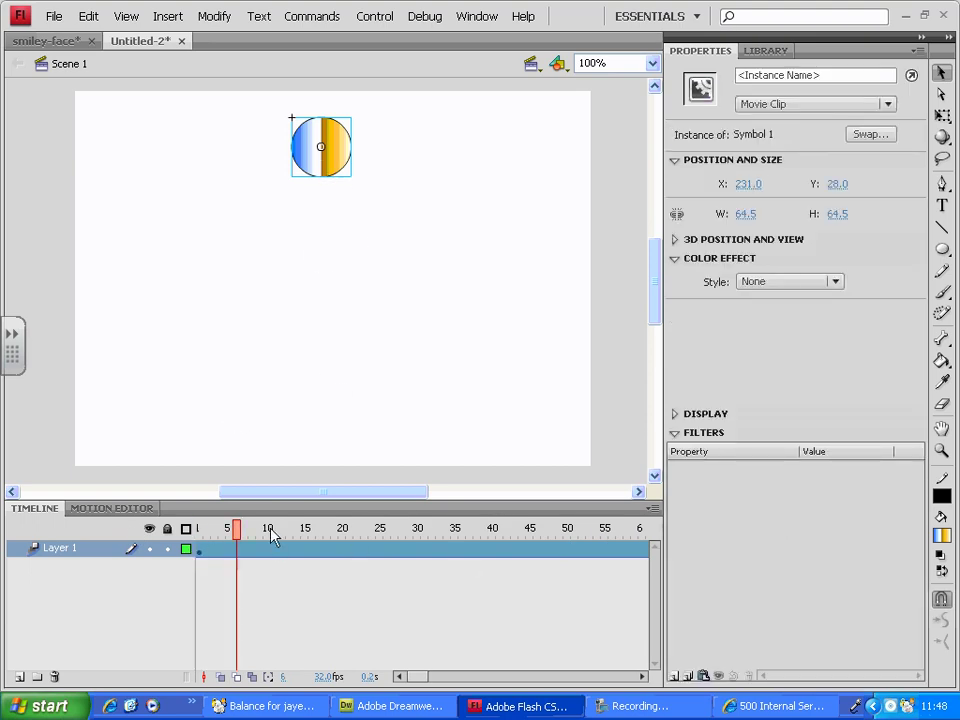
drag(272, 537, 438, 550)
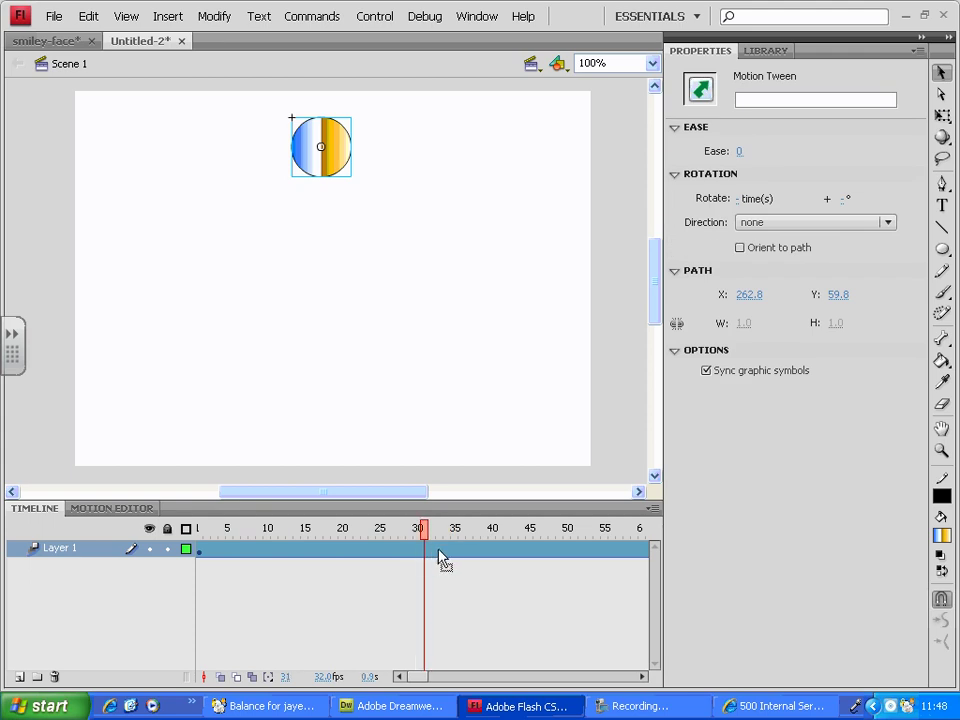
click(433, 549)
click(435, 556)
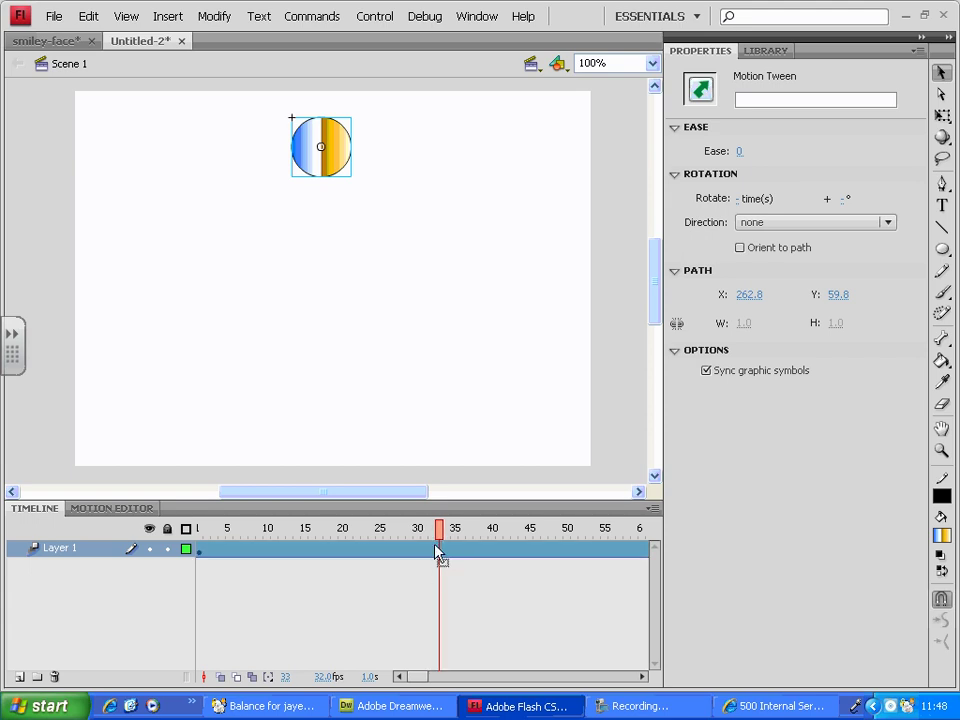
click(437, 542)
drag(343, 178, 339, 458)
mouse_move(431, 534)
mouse_down()
mouse_move(199, 532)
mouse_move(431, 542)
mouse_up()
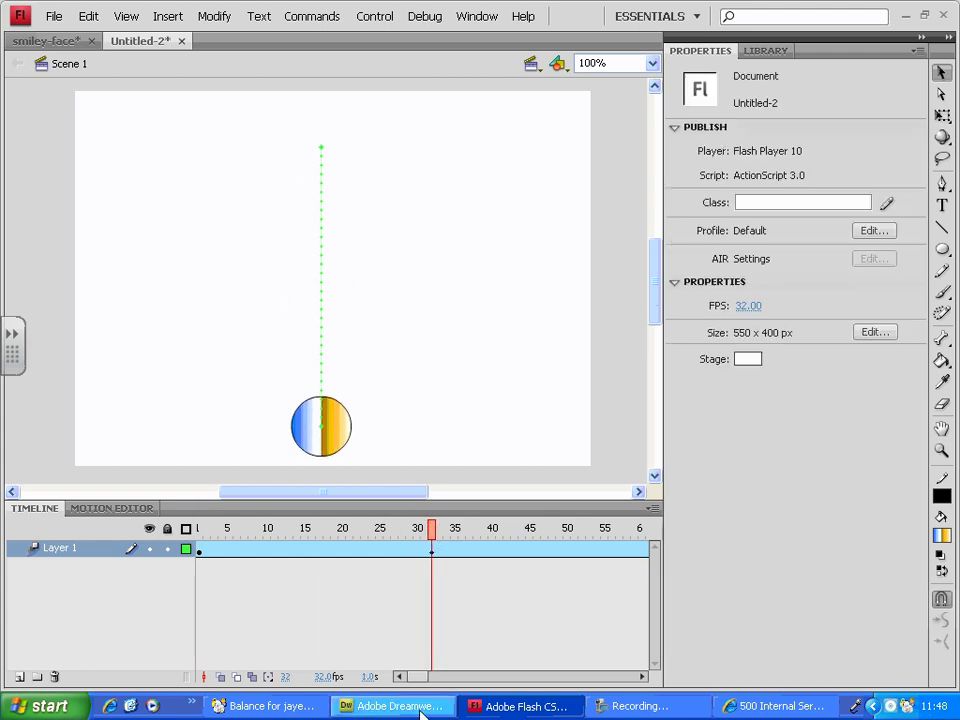
At frame 64, move the circle straight back up to its starting position near the top of the stage
drag(422, 686, 440, 686)
click(270, 529)
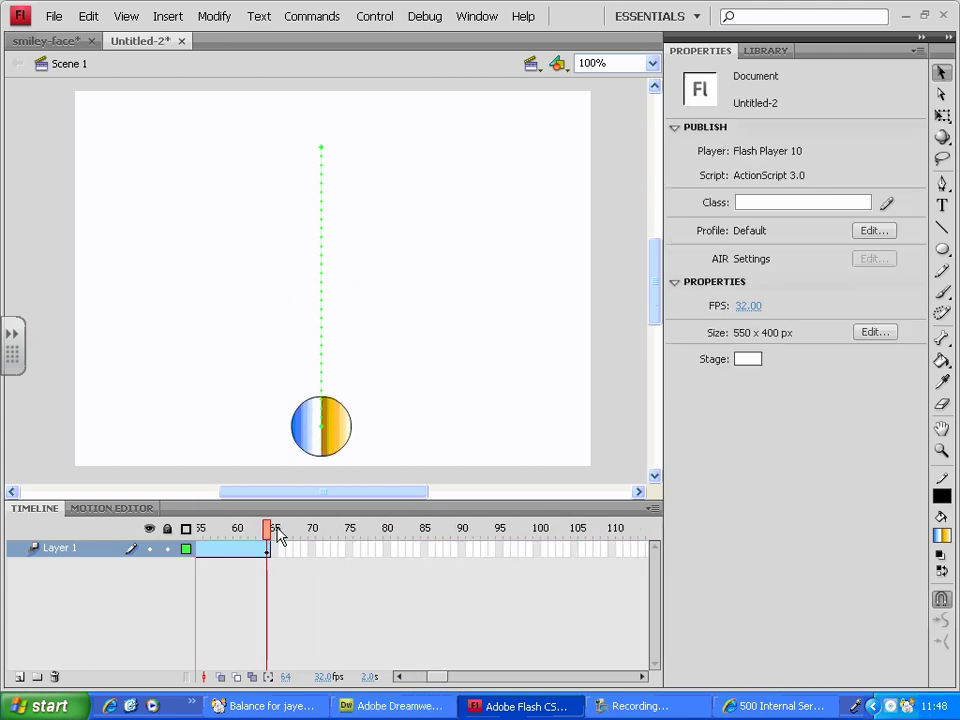
drag(339, 433, 342, 160)
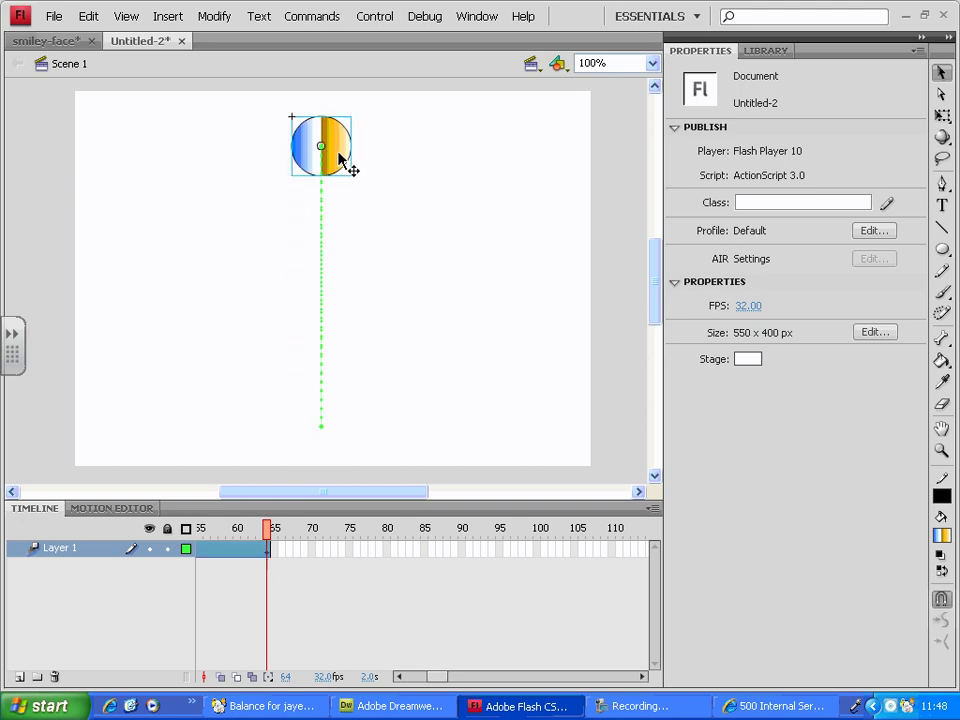
Scrub through the tween to check the circle's down-and-up motion, and test the movie, closing the preview when done
click(244, 558)
drag(268, 535, 72, 527)
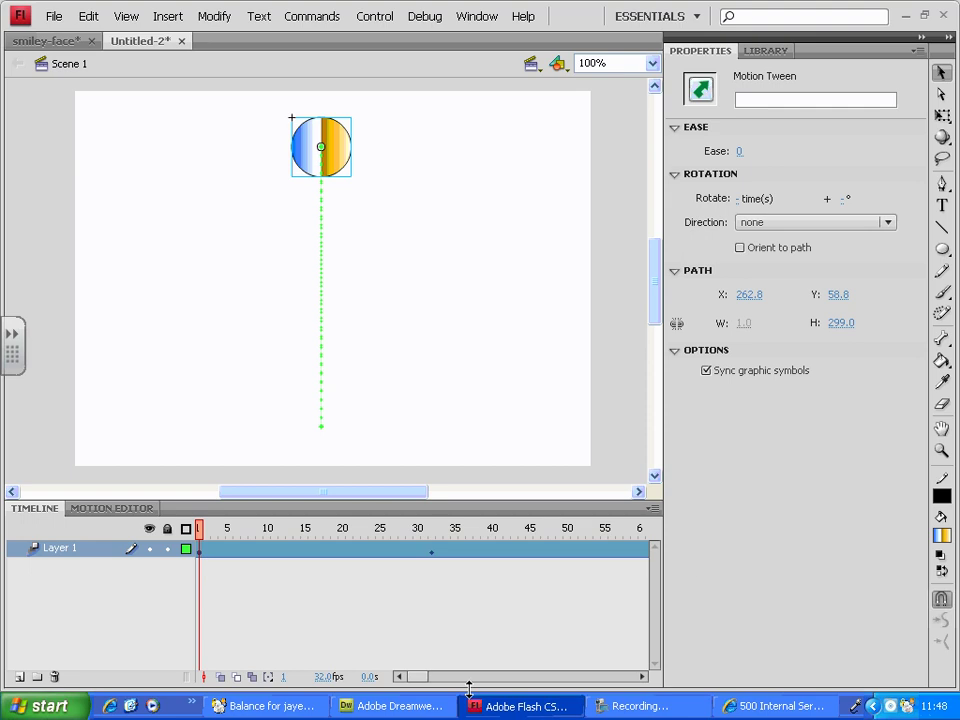
mouse_move(422, 677)
mouse_down()
mouse_move(452, 677)
mouse_move(410, 677)
mouse_up()
click(535, 530)
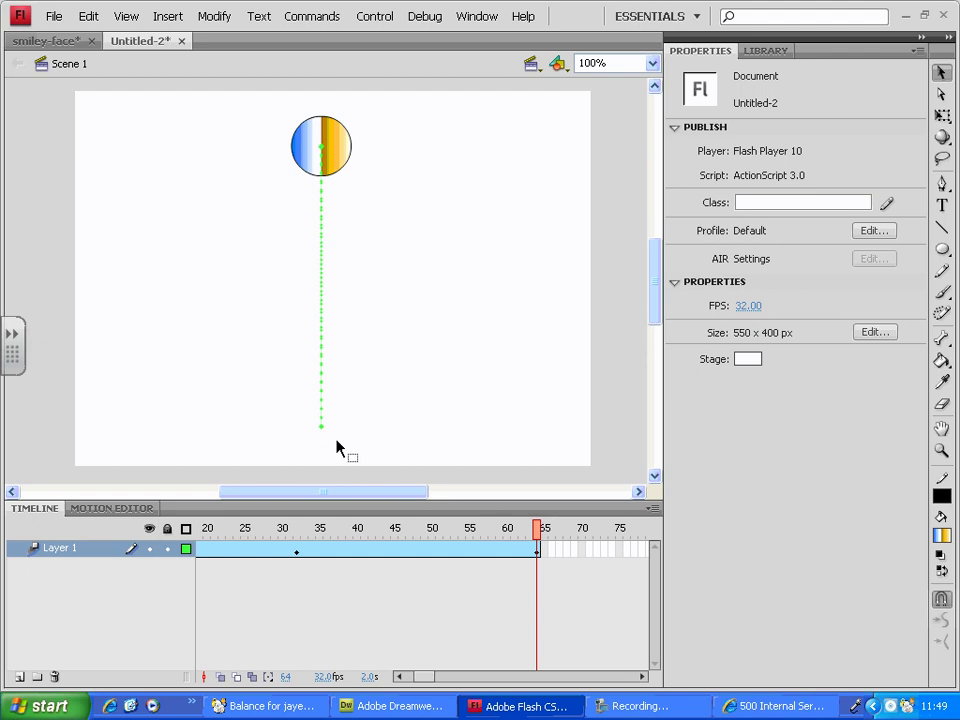
click(389, 20)
click(454, 132)
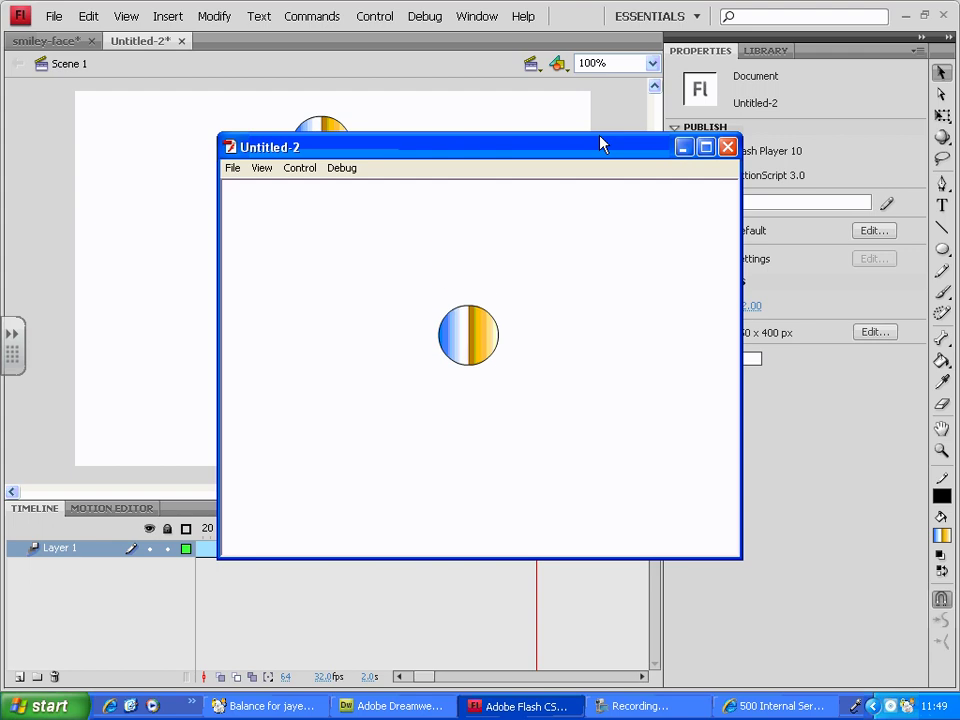
click(727, 147)
Set the document's frame rate to 60 fps, and test the movie at that speed before closing the preview
click(750, 307)
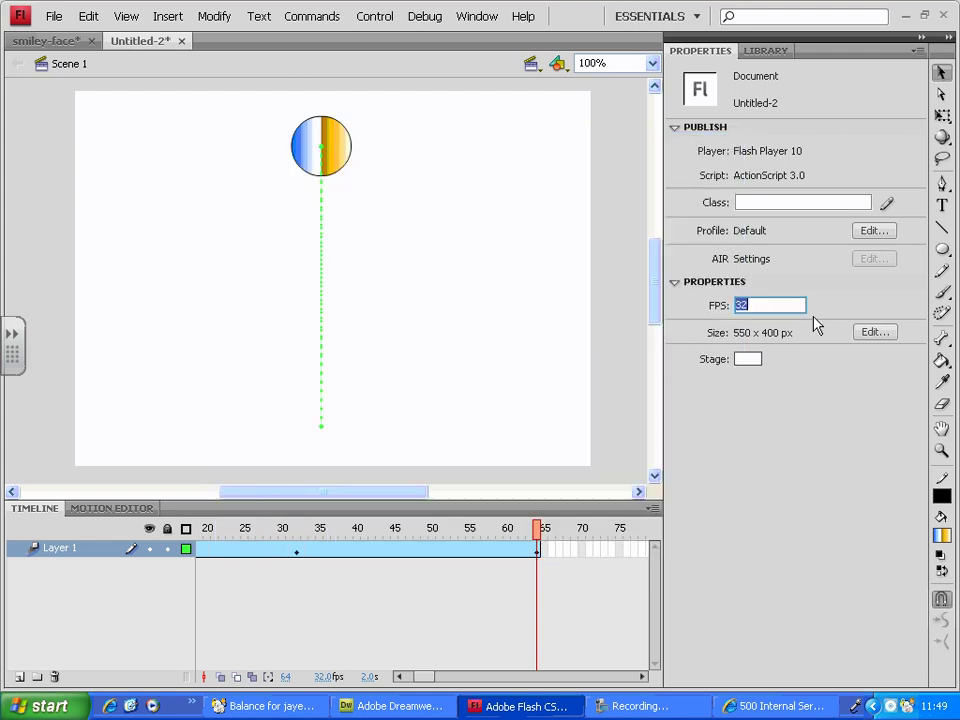
text(60)
key(Return)
key(ctrl+Return)
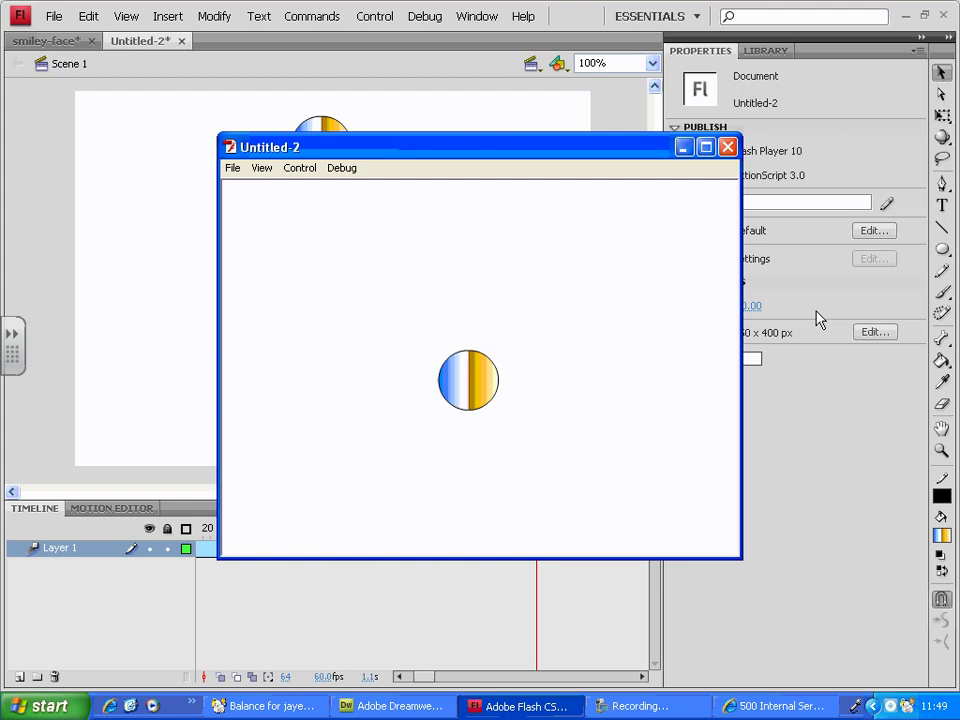
click(728, 147)
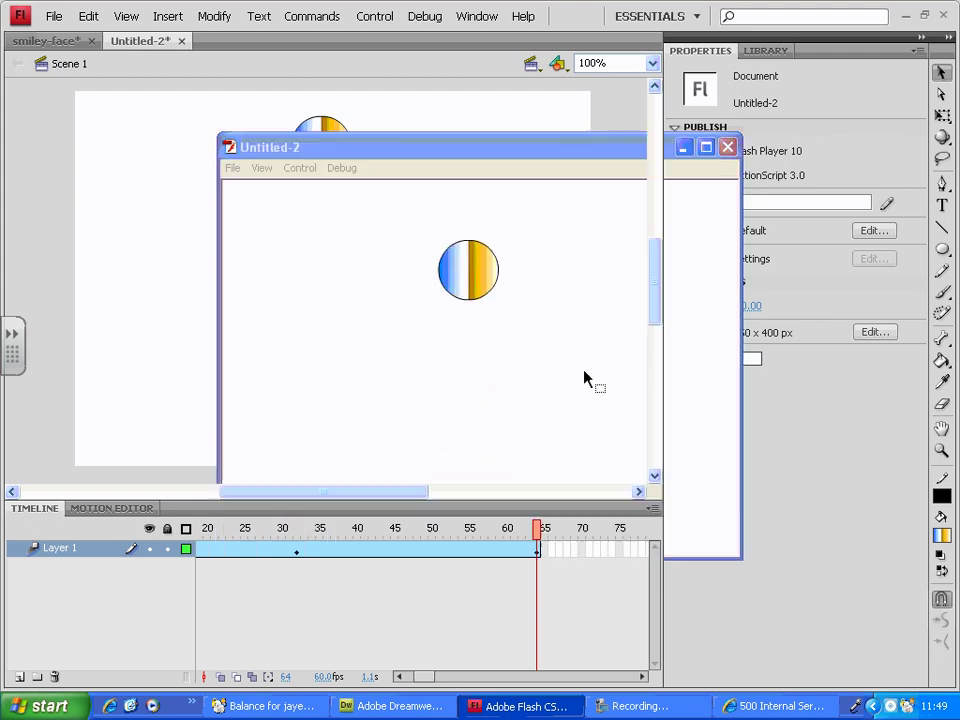